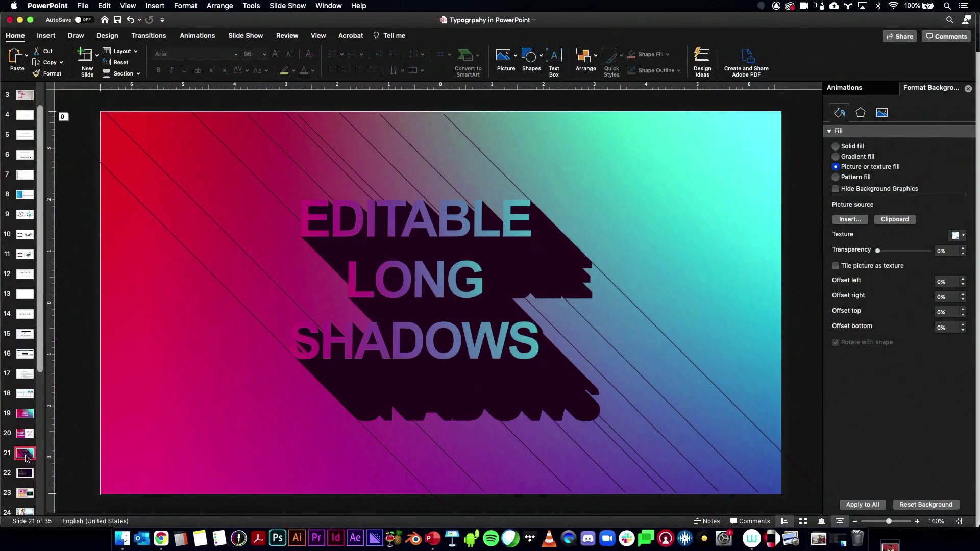
Step: Add a new slide with a text box reading EDITABLE / LONG / SHADOWS on three lines
key("Return")
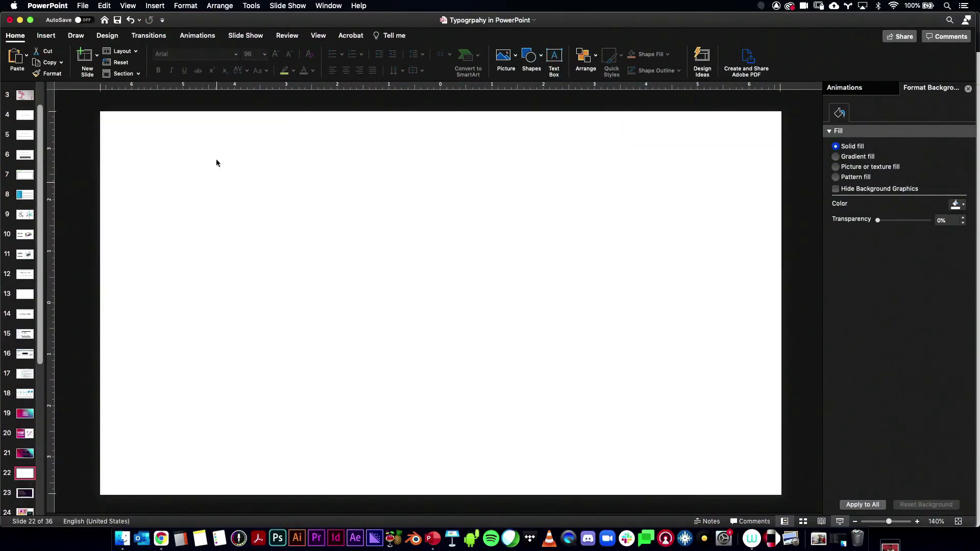
left_click(46, 35)
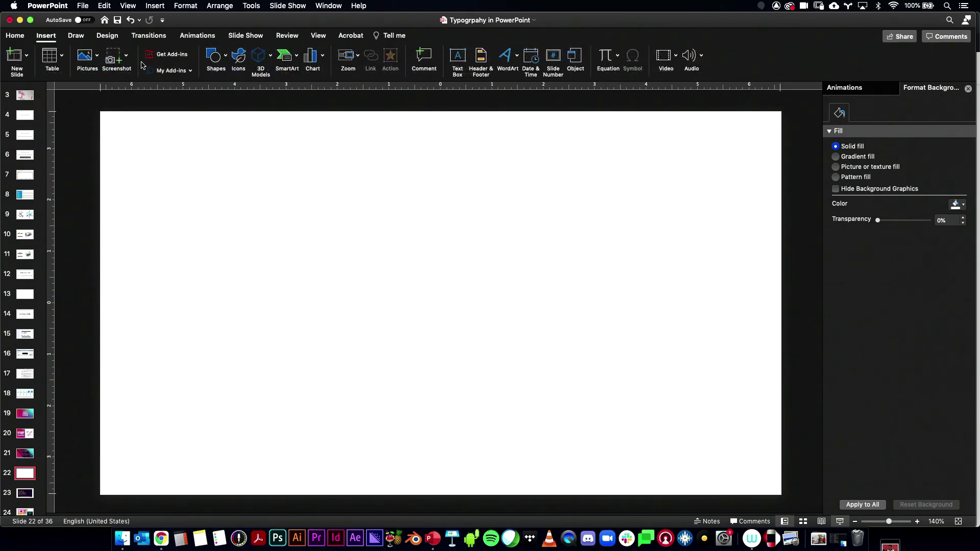
left_click(458, 56)
left_click_drag(282, 208, 633, 414)
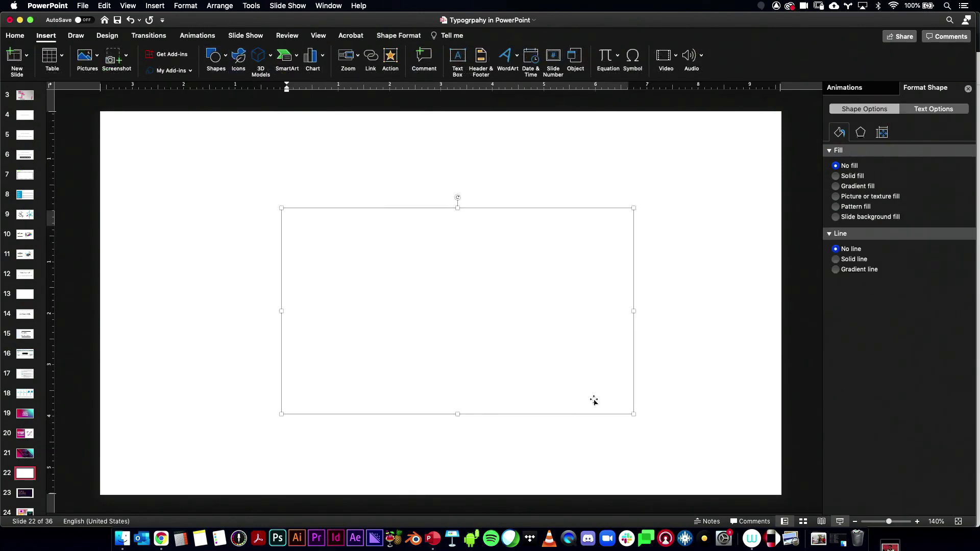
type("editabl")
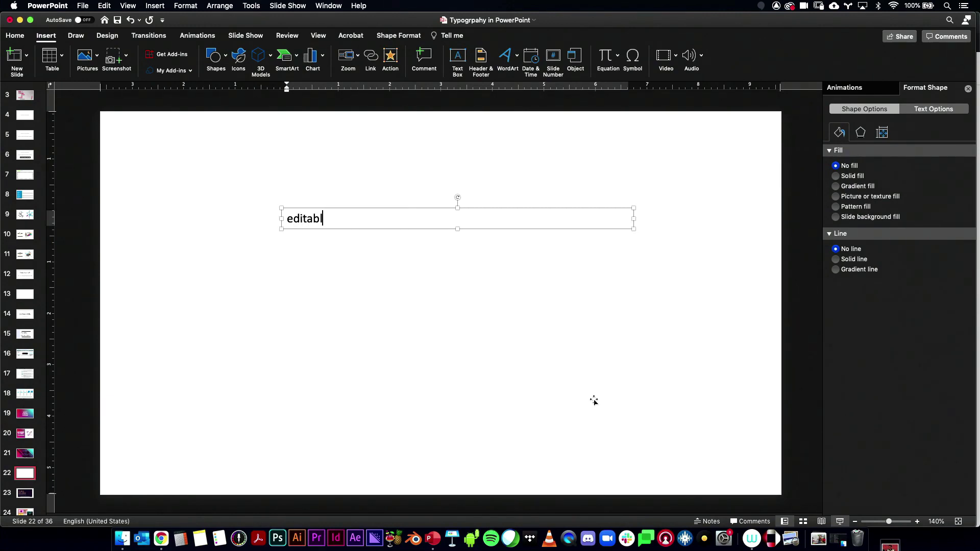
key("super+a")
type("EDITABLE")
key("Return")
type("LONG SHADOWS")
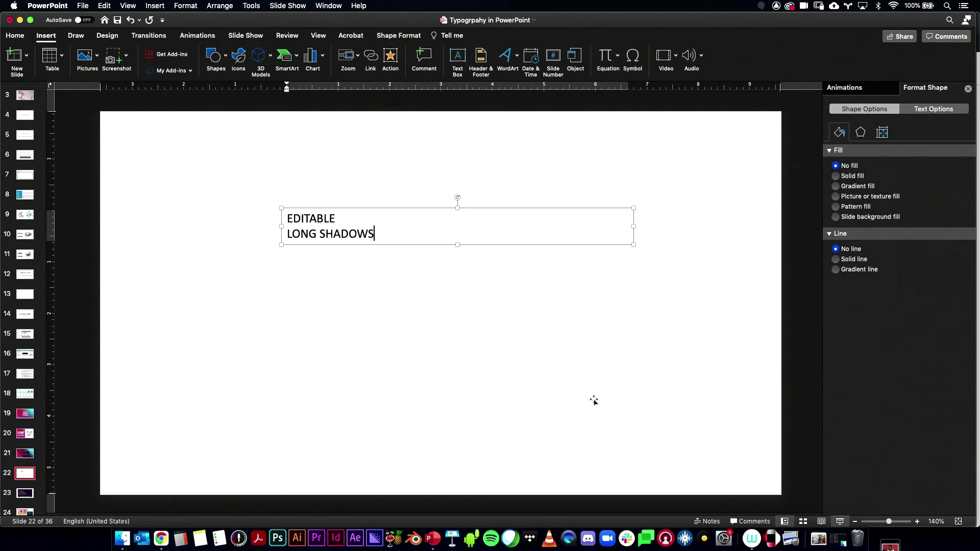
key("BackSpace")
key("Return")
Step: Centre-align the three lines and enlarge the text to 54 pt
key("super+a")
left_click(15, 35)
left_click(345, 70)
left_click(275, 54)
left_click(275, 54)
left_click(275, 54)
left_click(275, 54)
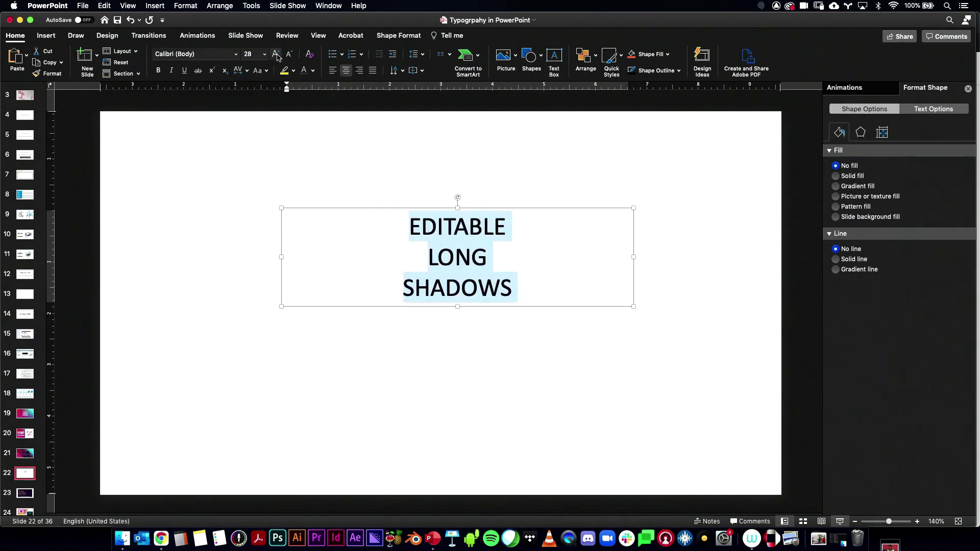
left_click(275, 54)
left_click(275, 54)
left_click(275, 54)
left_click(276, 53)
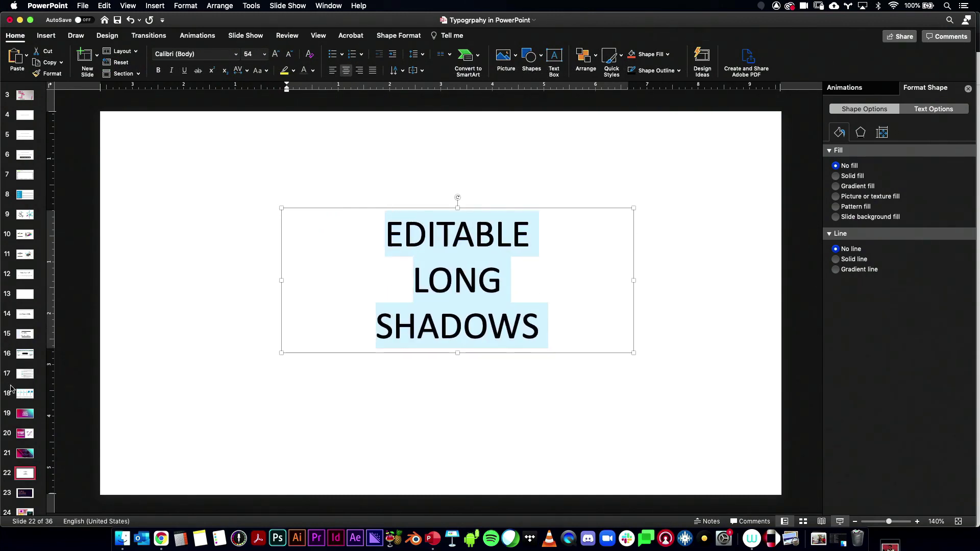
Step: Make the text Arial Bold with Very Tight letter spacing, centred on the slide
left_click(235, 54)
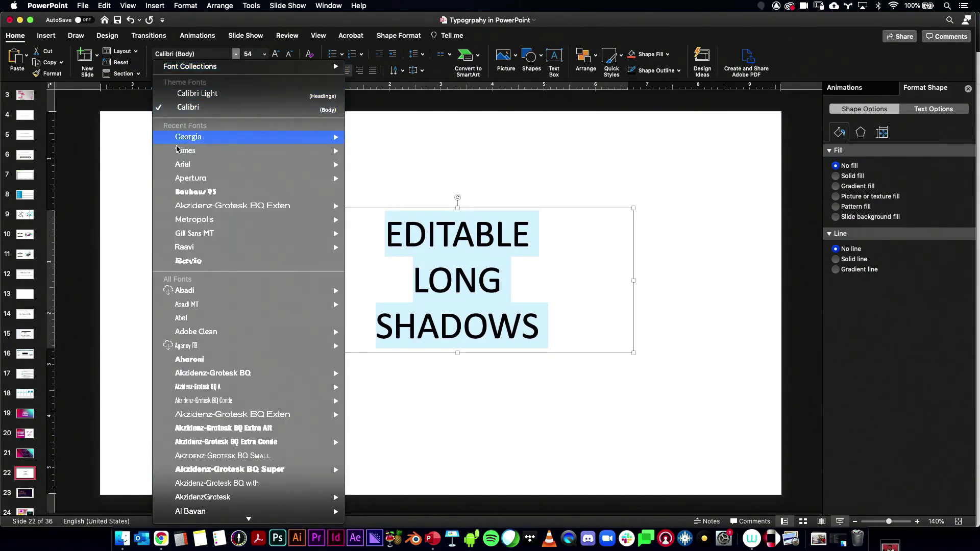
mouse_move(215, 165)
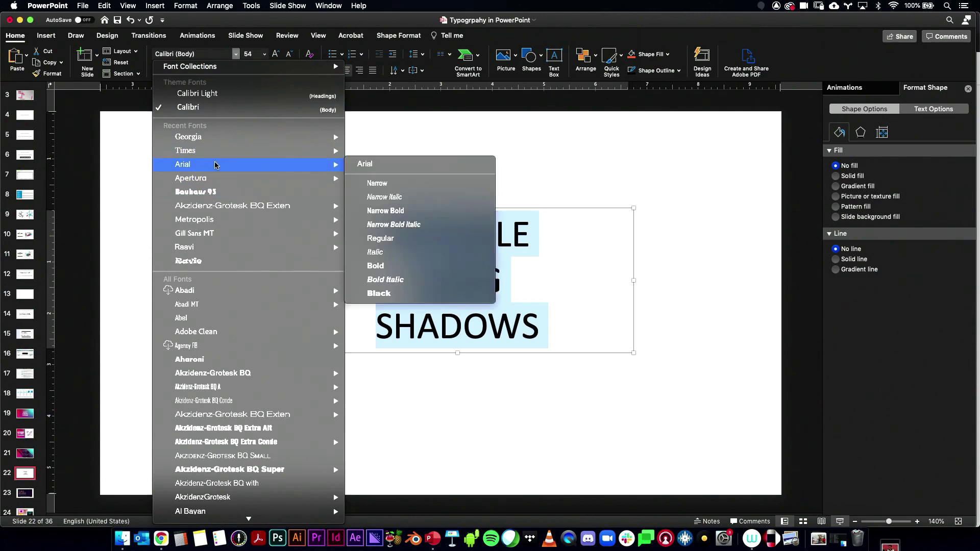
left_click(371, 165)
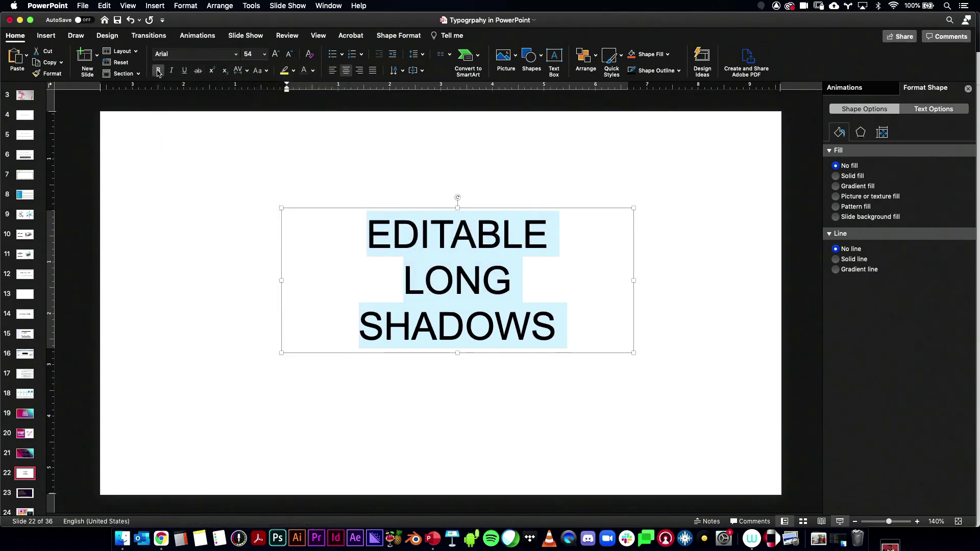
left_click(158, 69)
left_click(239, 70)
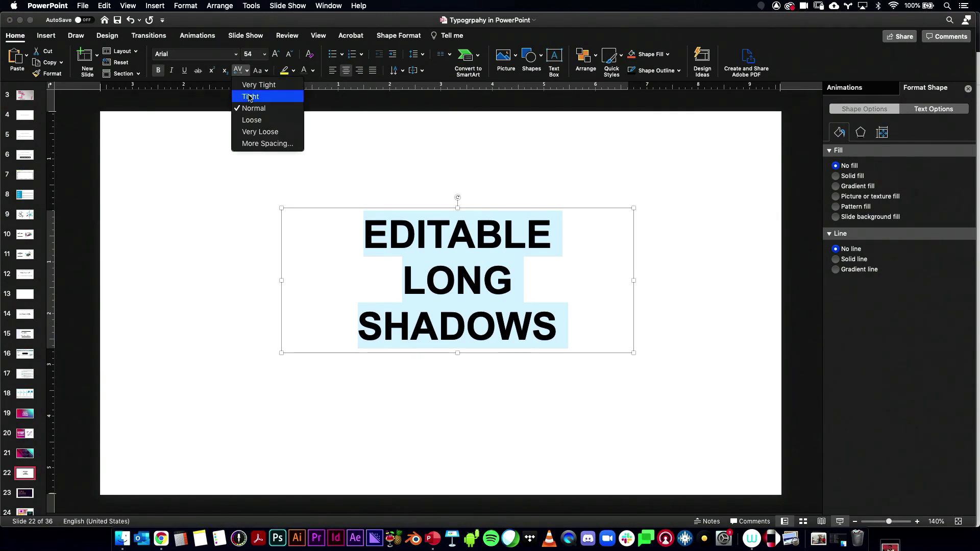
left_click(245, 83)
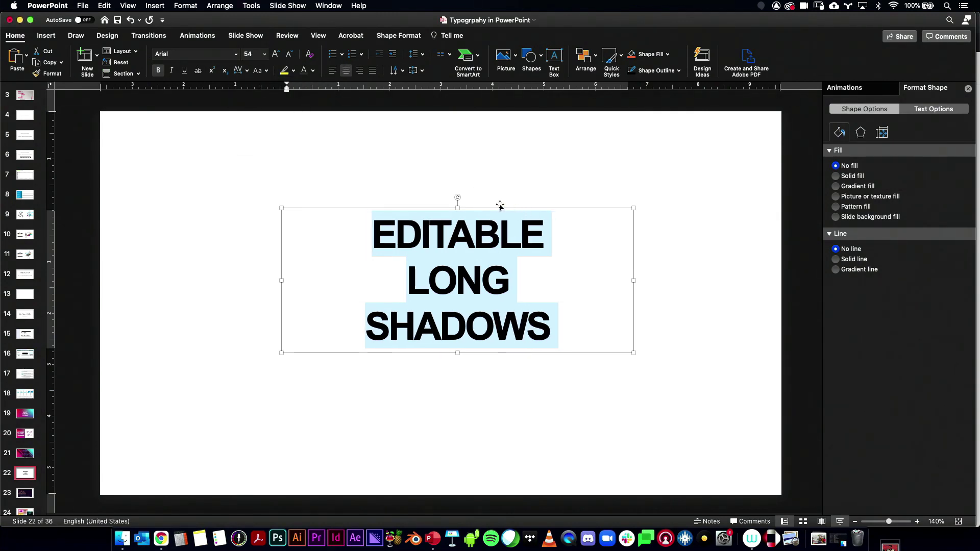
left_click_drag(498, 201, 484, 212)
Step: Raise the text to 60 pt and fill the background with a stretched, untiled gradient picture
left_click(274, 55)
left_click(158, 255)
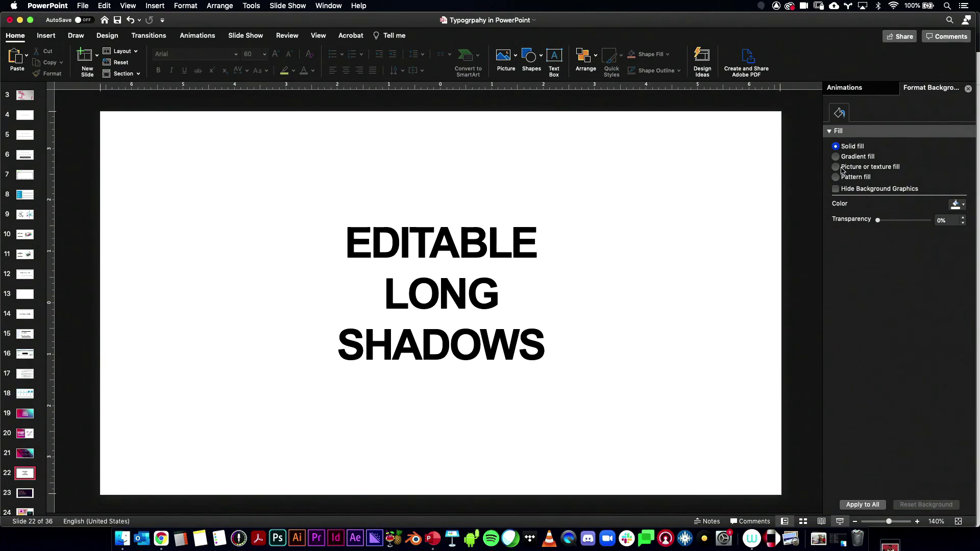
left_click(843, 168)
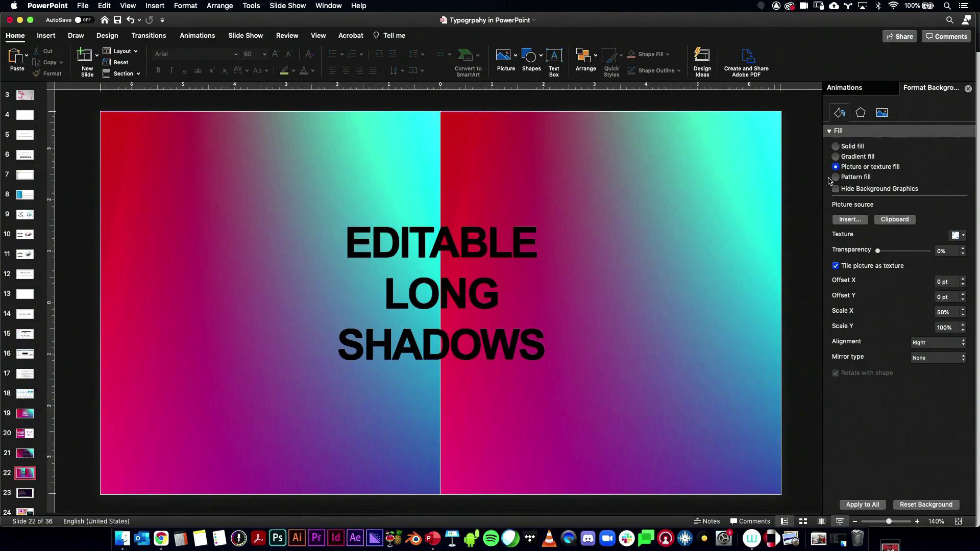
left_click(841, 268)
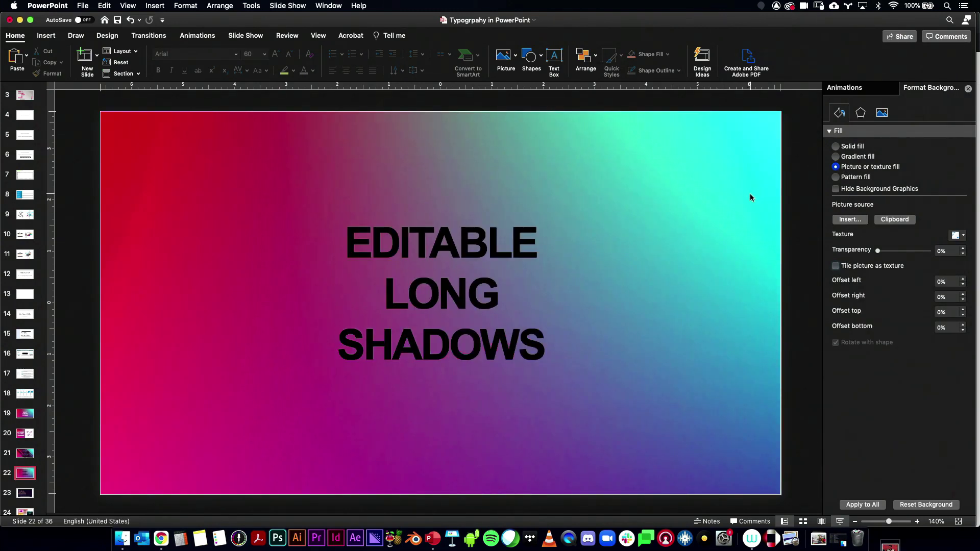
left_click(439, 291)
Step: Give the text box's text a Linear gradient fill
left_click(467, 213)
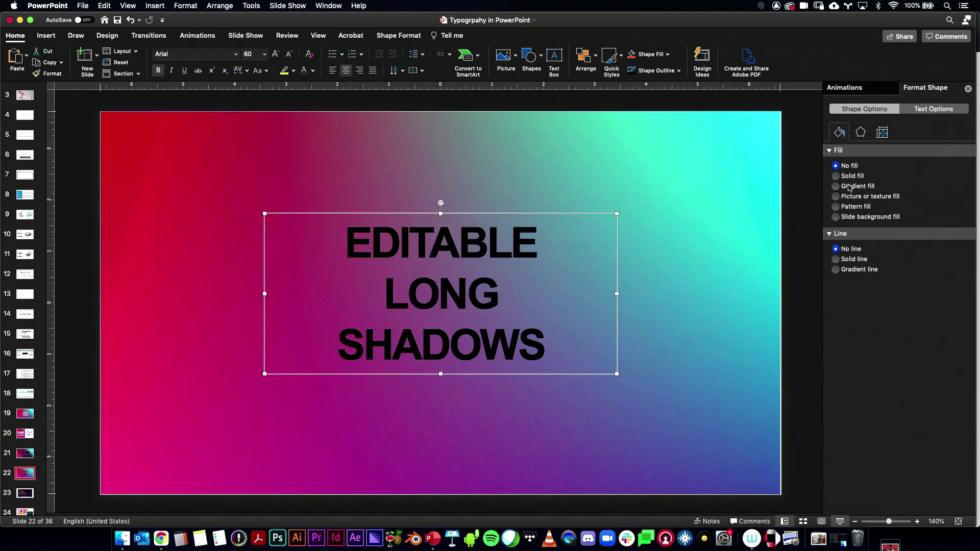
left_click(925, 112)
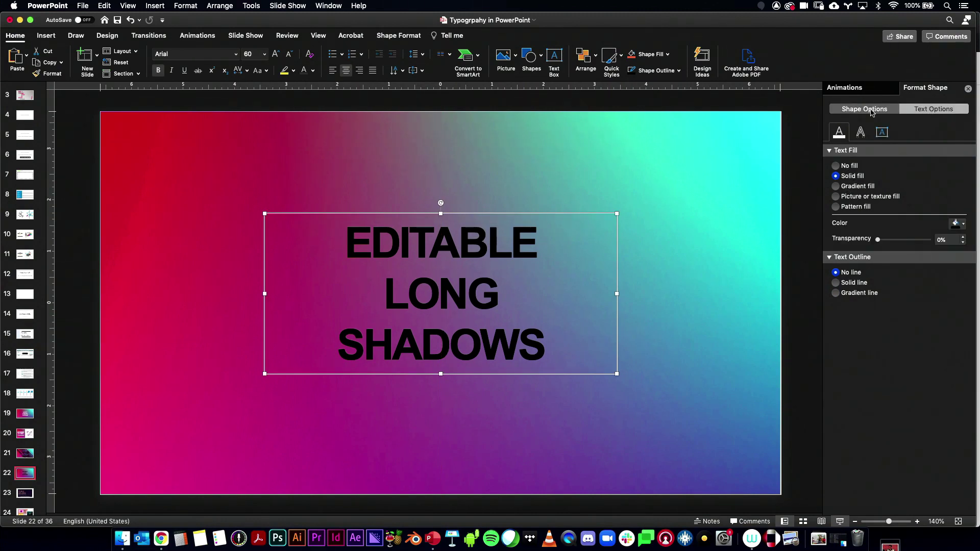
left_click(837, 187)
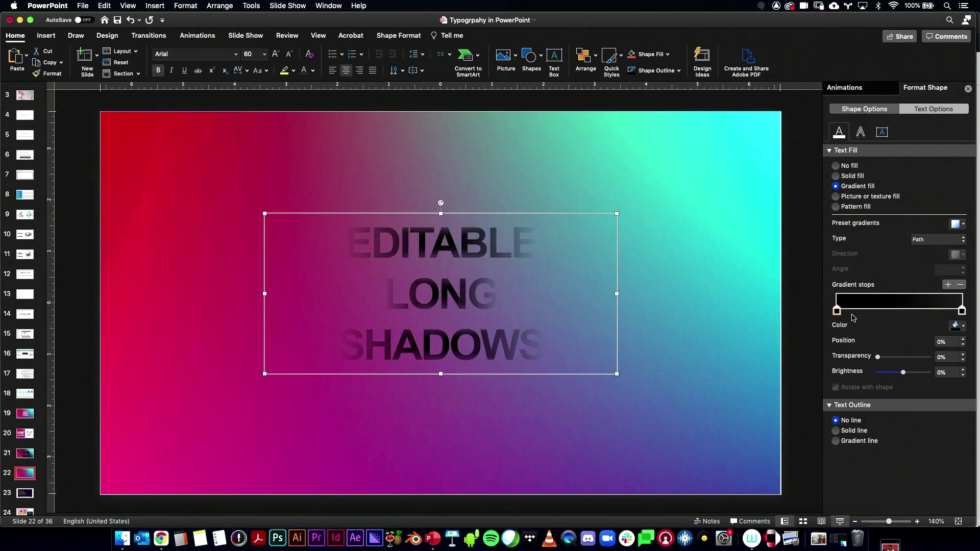
left_click(933, 239)
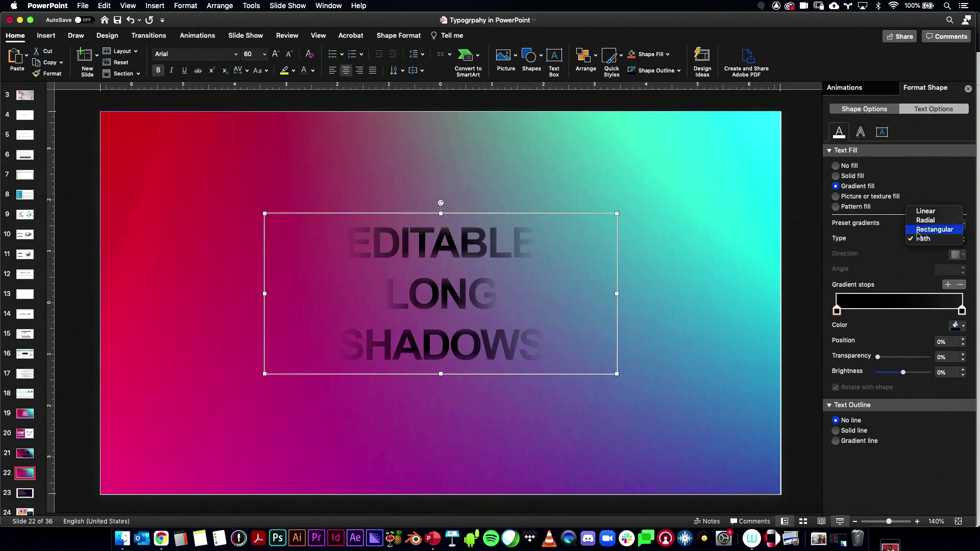
left_click(924, 213)
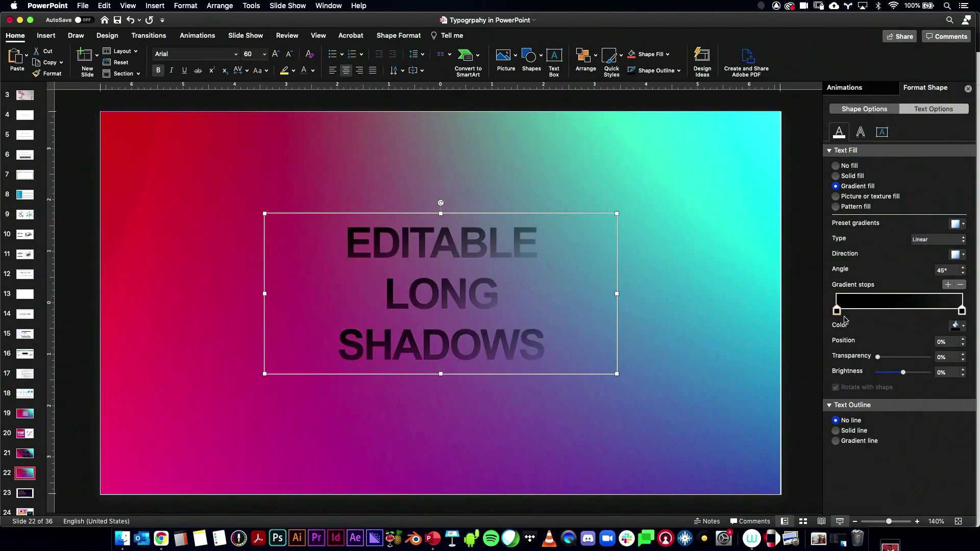
Step: Colour the first gradient stop with a pink sampled from the slide, and add a sampled middle stop
left_click(958, 325)
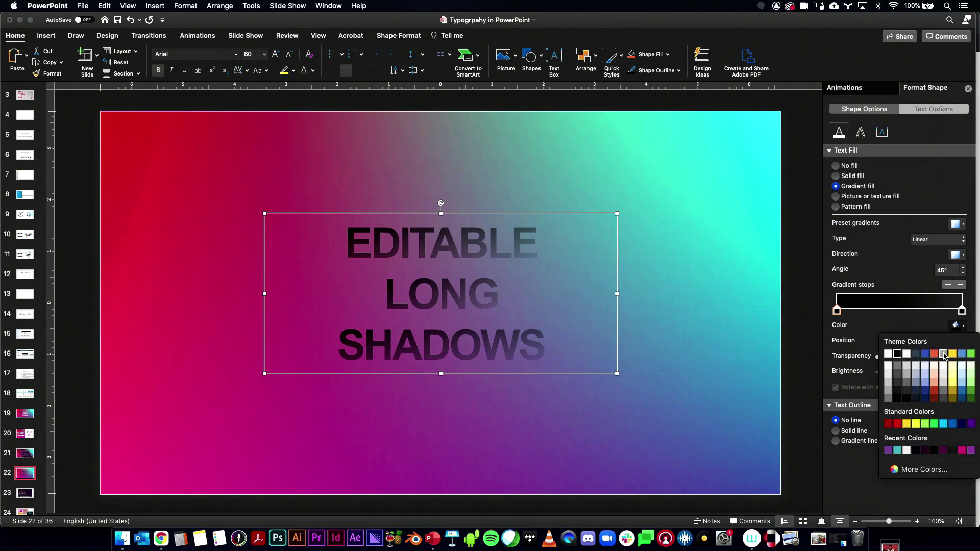
left_click(924, 470)
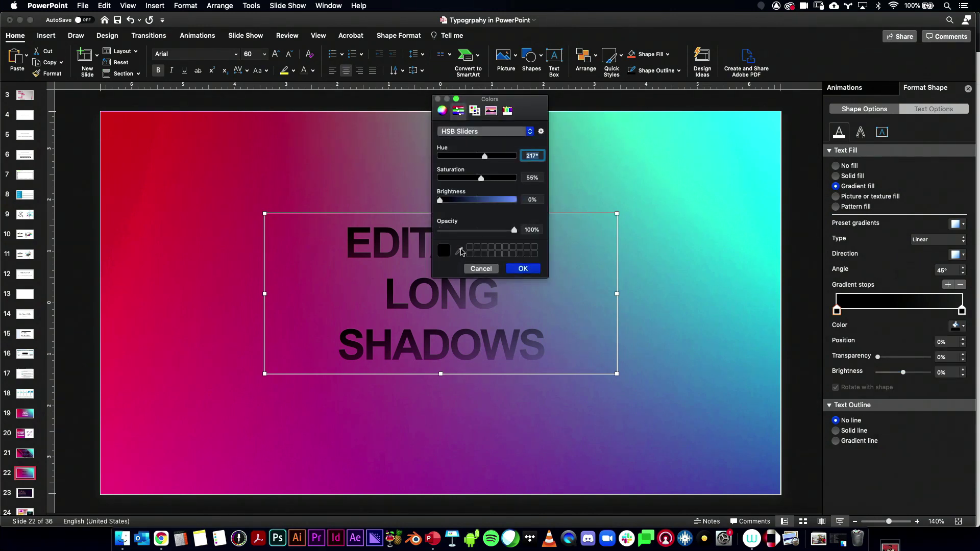
left_click(460, 252)
left_click(337, 225)
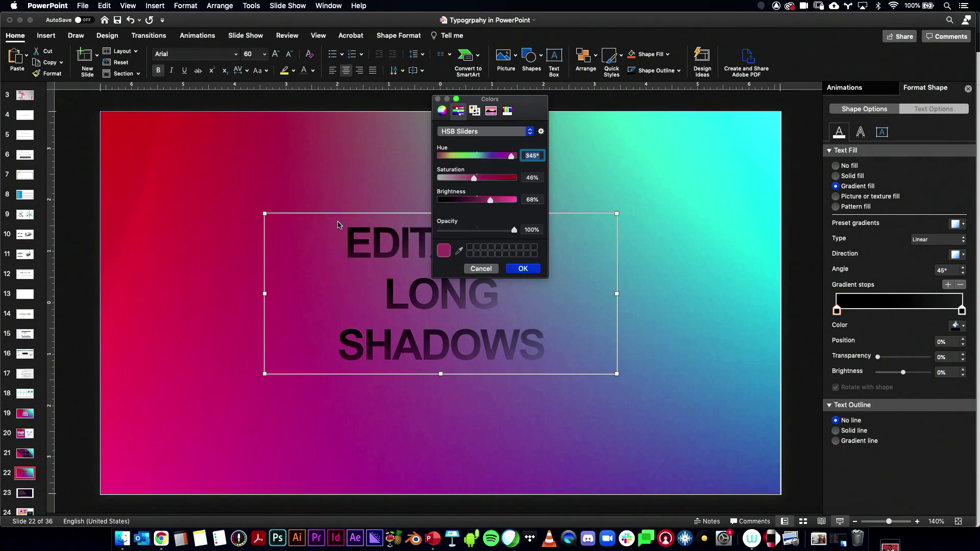
left_click(523, 269)
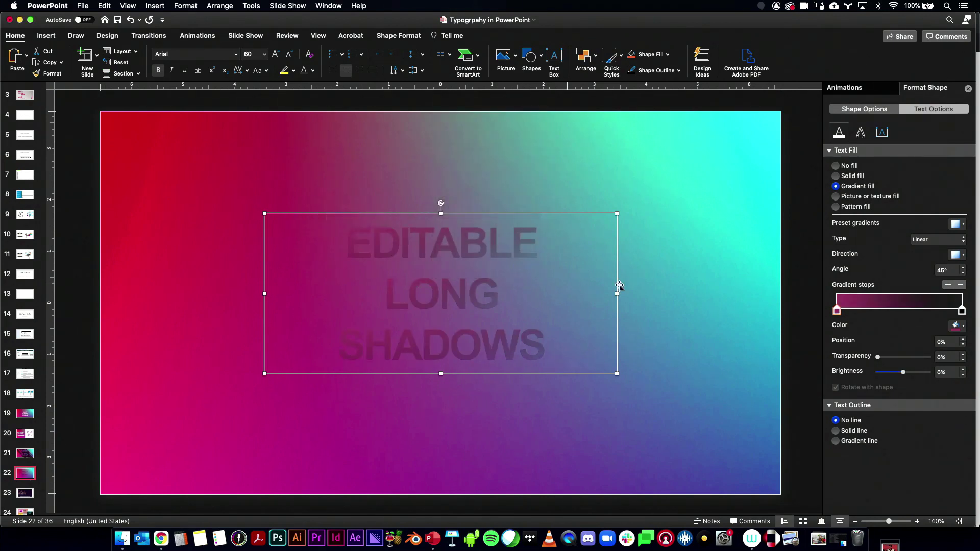
left_click(902, 312)
left_click(957, 325)
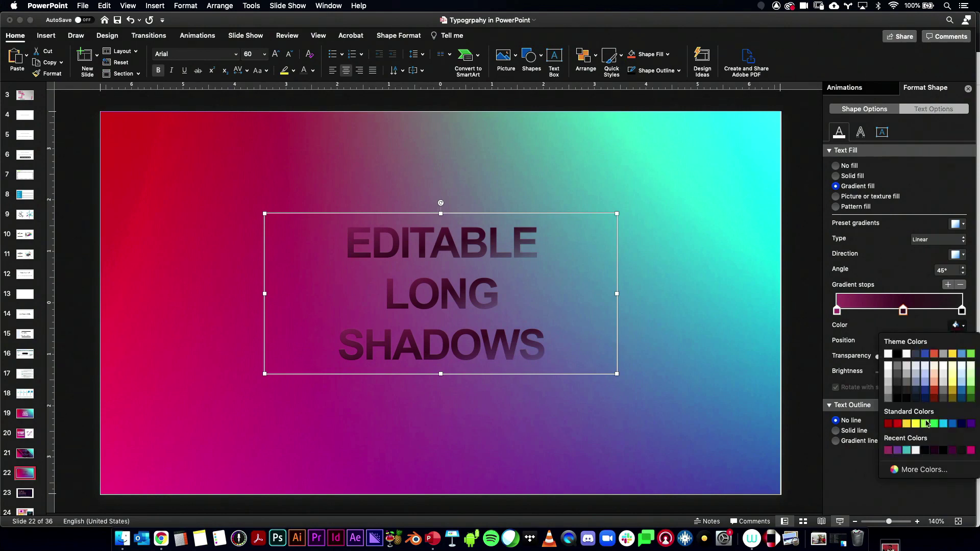
left_click(917, 475)
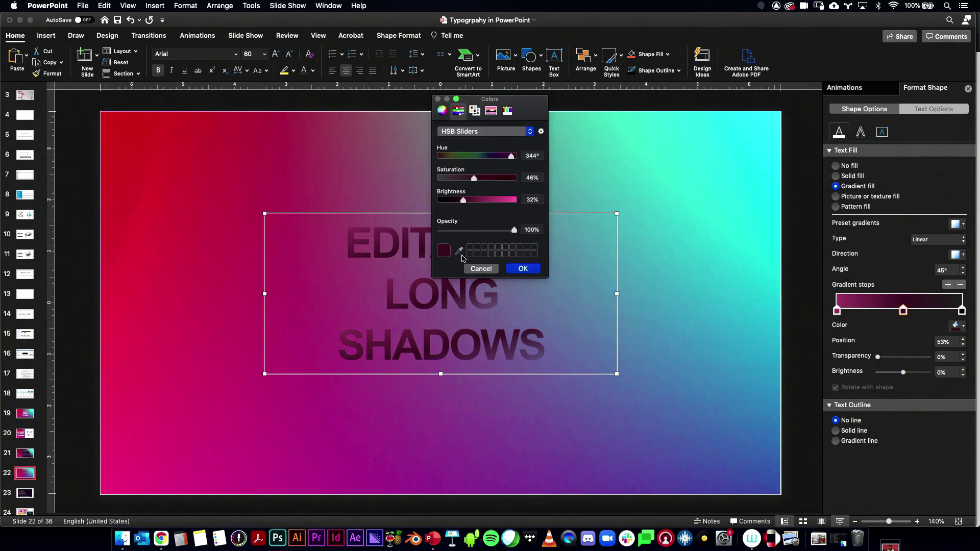
left_click(459, 250)
left_click(462, 304)
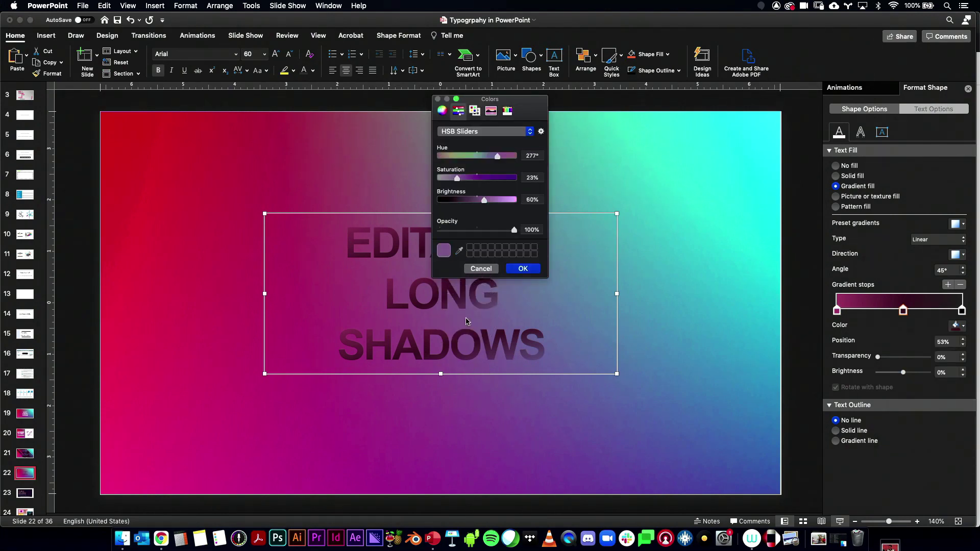
left_click(523, 269)
Step: Colour the right-end gradient stop with the blue-grey sampled from the background
left_click(961, 310)
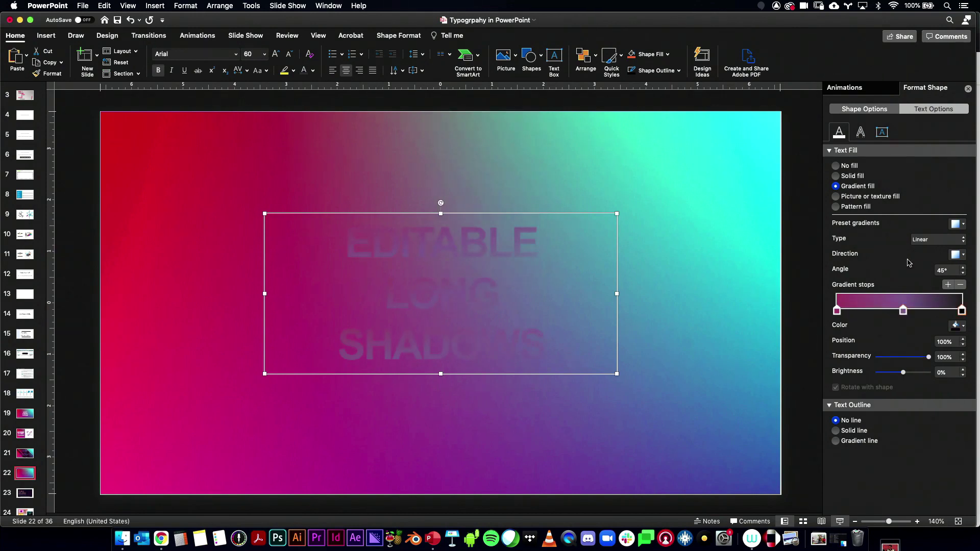
left_click(956, 326)
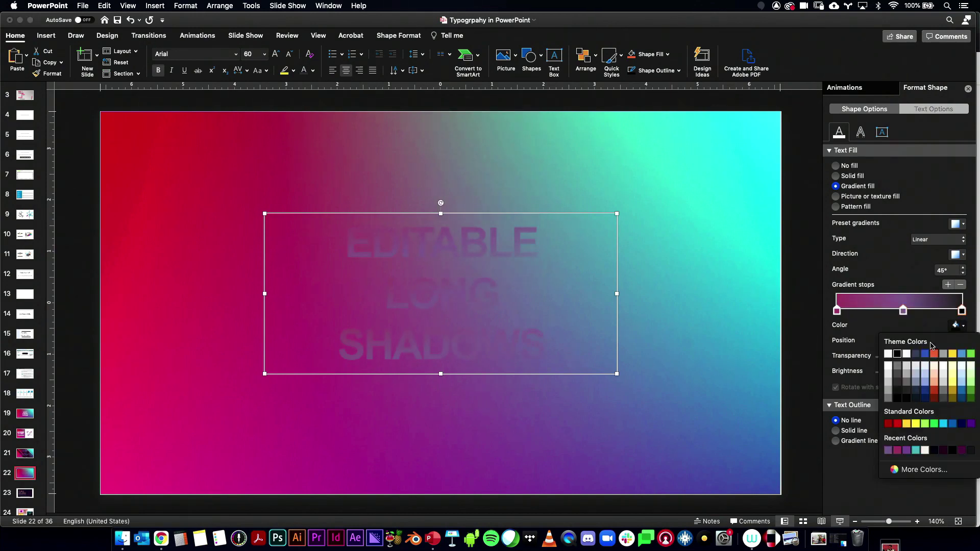
left_click(910, 467)
left_click(459, 250)
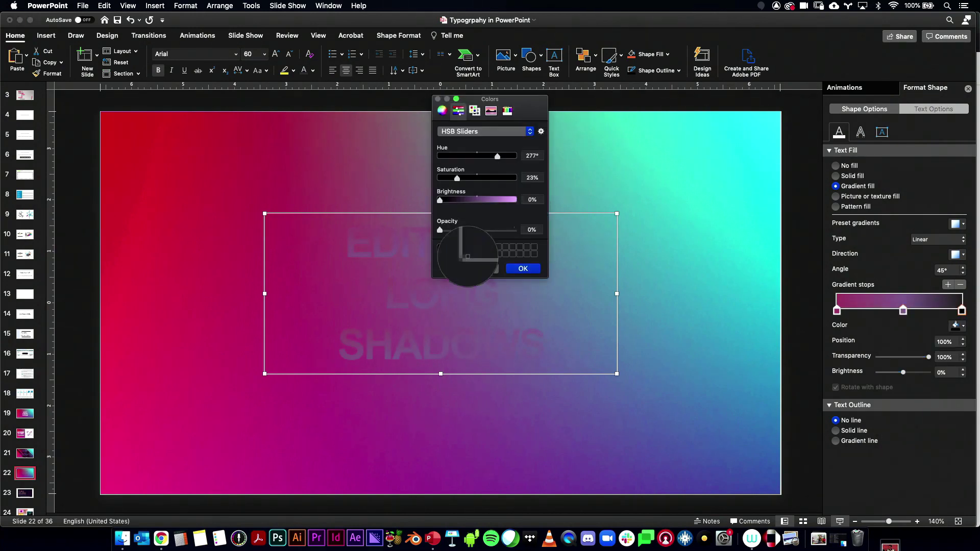
left_click(559, 302)
left_click(516, 269)
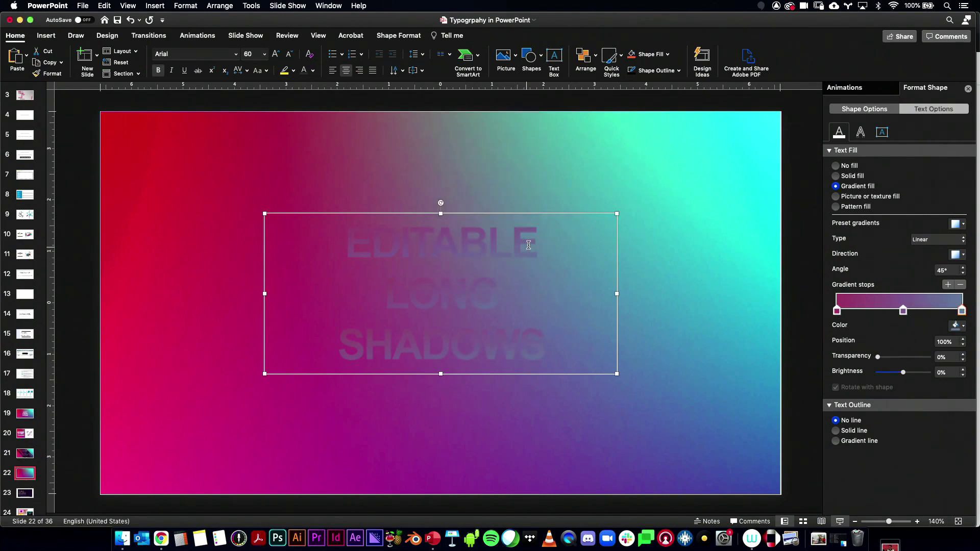
Step: Set the gradient angle to 10° and reposition the text box
left_click(933, 274)
type("0")
key("Return")
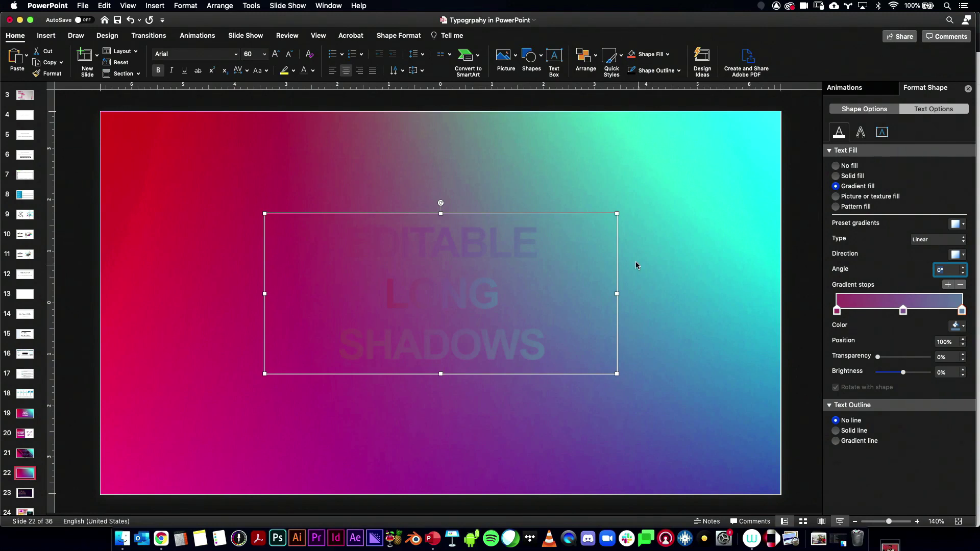
left_click(962, 268)
left_click(962, 268)
left_click_drag(617, 239, 616, 238)
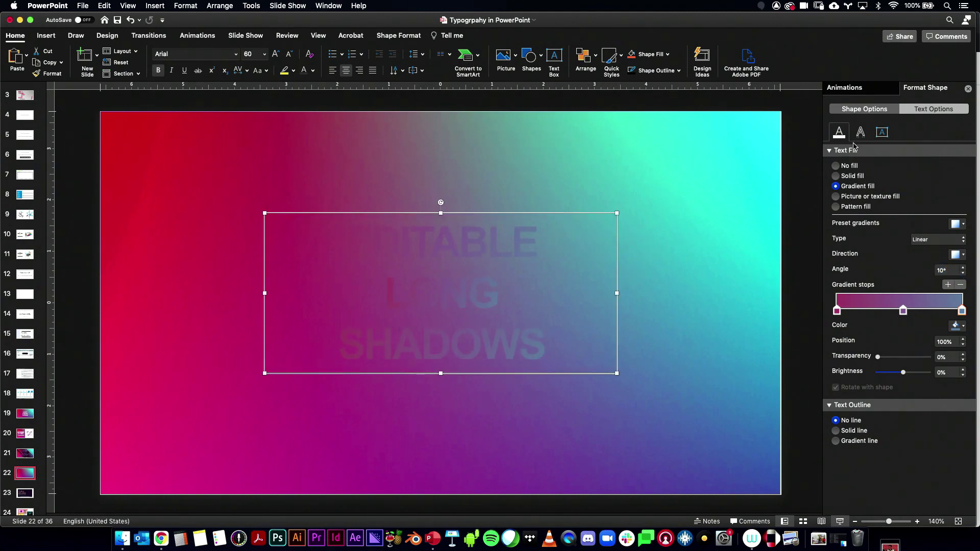
Step: Try an outer drop shadow on the text, then reset the shadow to No Shadow
left_click(860, 134)
left_click(830, 151)
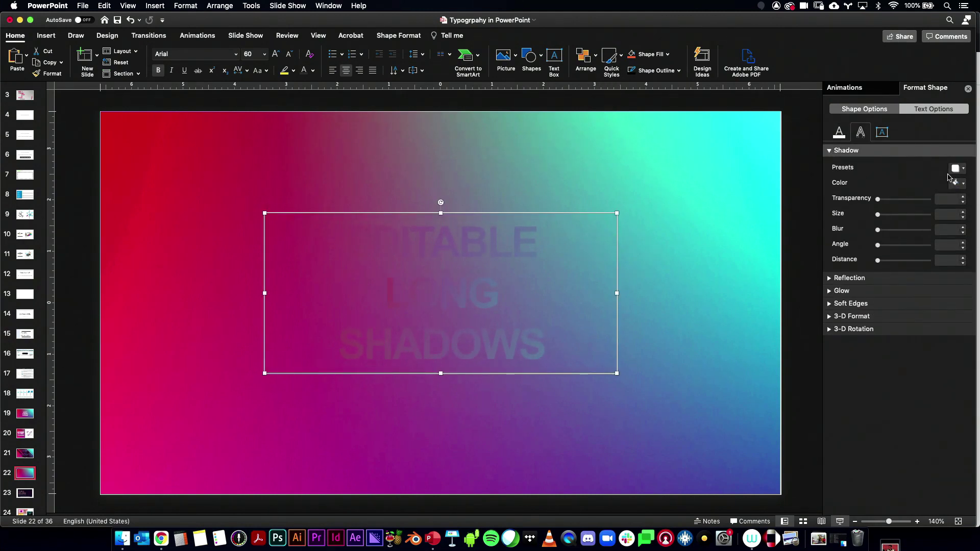
left_click(956, 169)
left_click(887, 252)
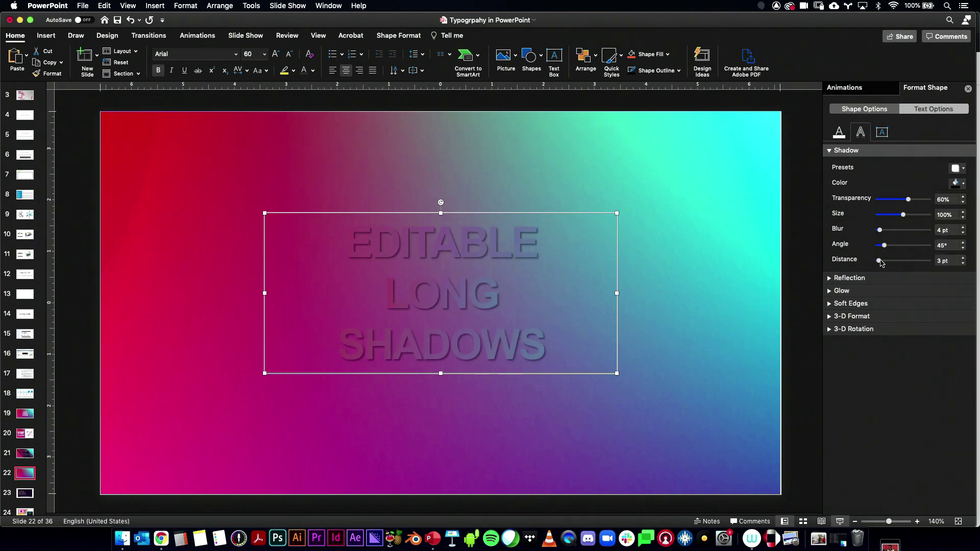
mouse_move(880, 262)
left_mouse_down()
mouse_move(908, 263)
mouse_move(882, 260)
mouse_move(874, 231)
mouse_move(888, 250)
mouse_move(878, 261)
left_mouse_up()
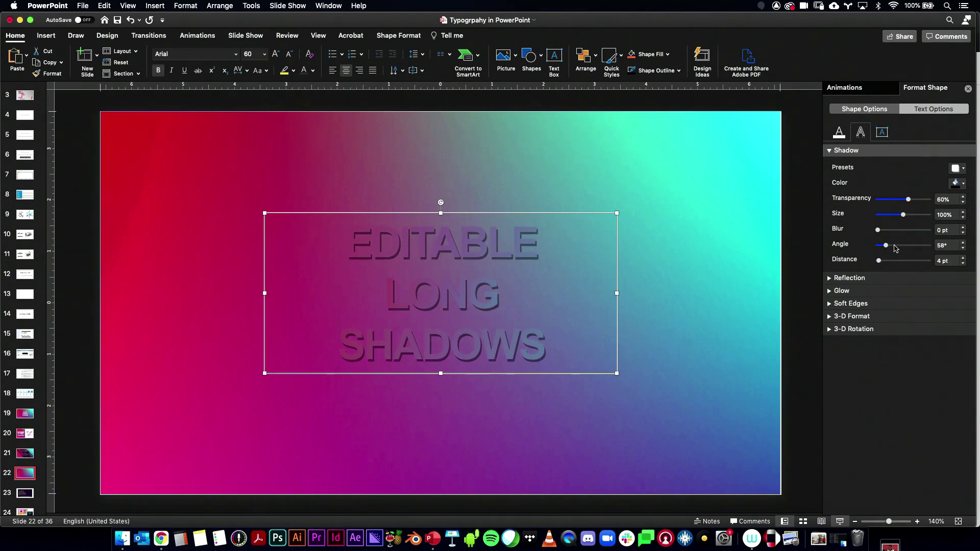
left_click(957, 168)
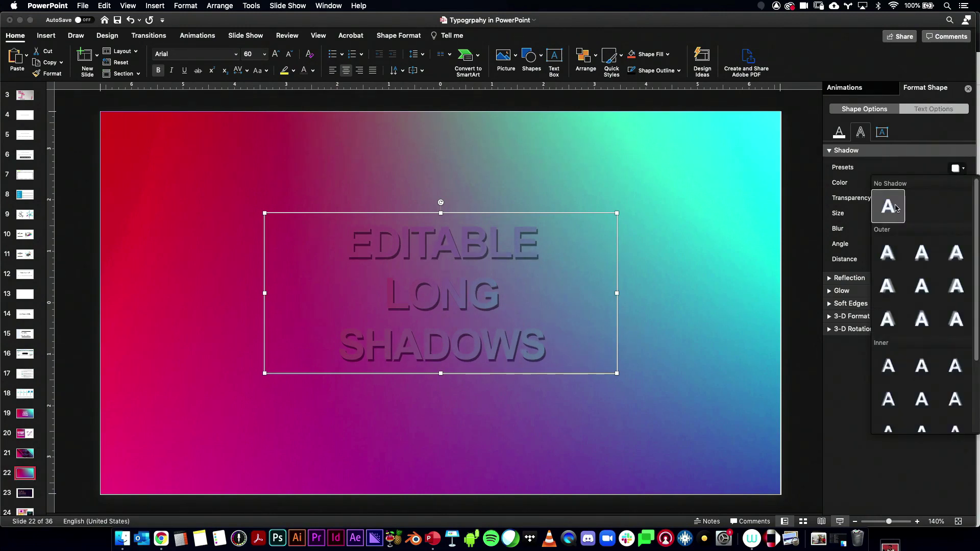
left_click(889, 203)
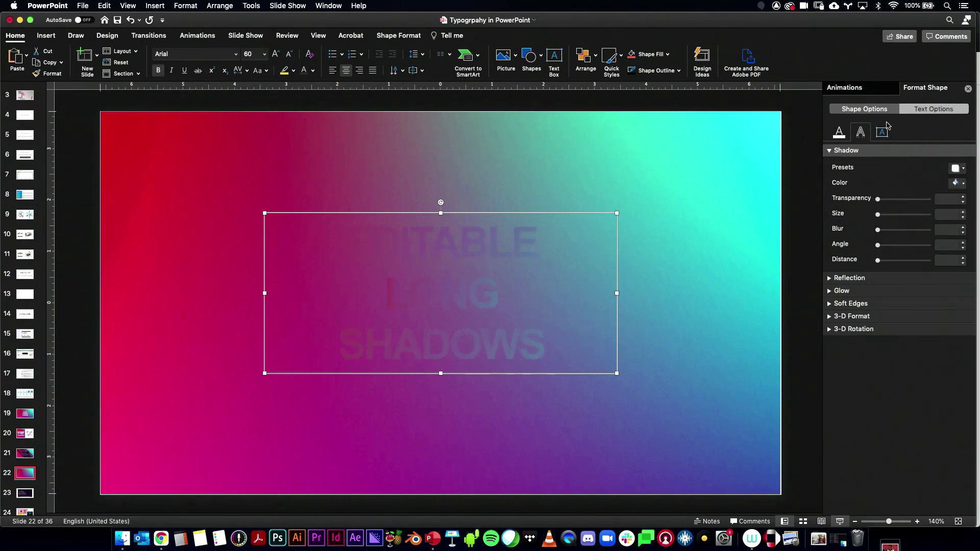
Step: Expand 3-D Format and 3-D Rotation, collapse Shadow, and show the rotation presets
left_click(829, 316)
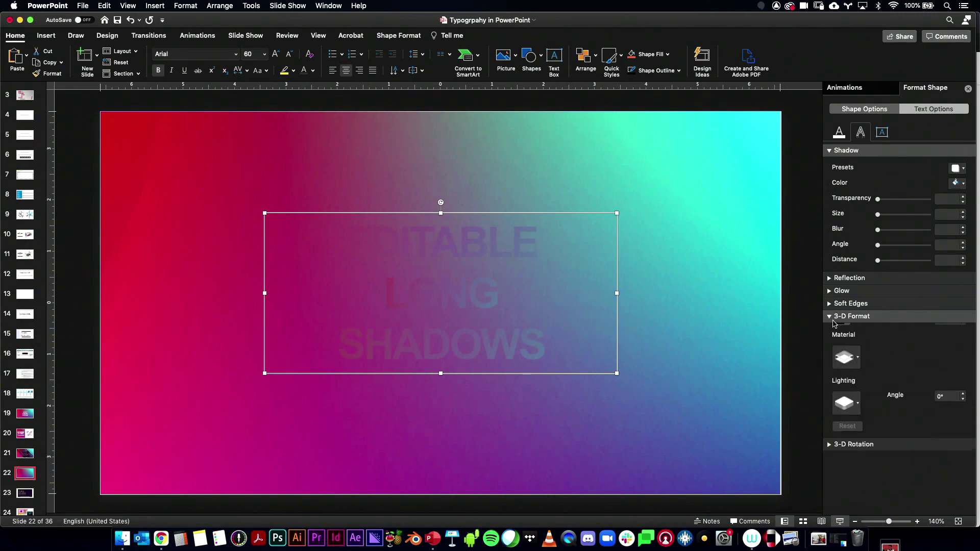
left_click(831, 151)
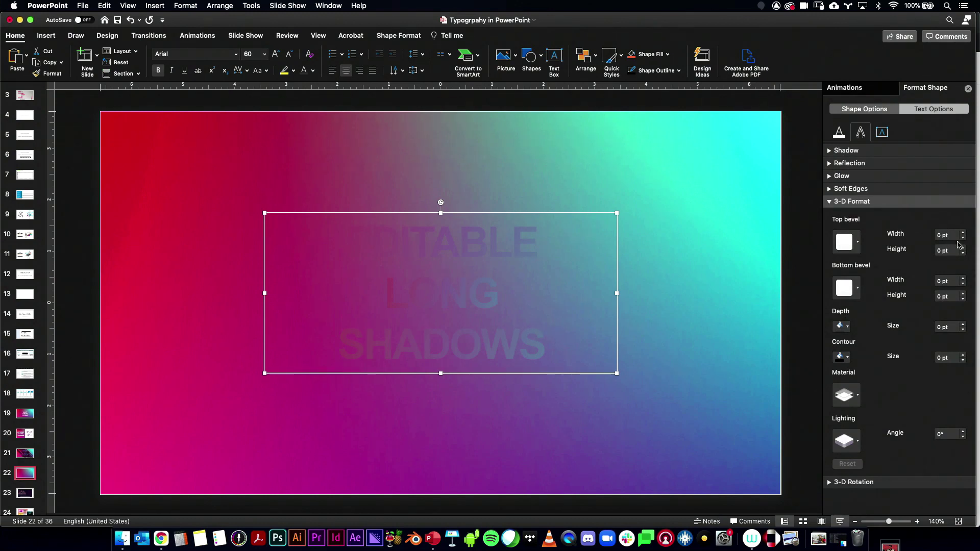
left_click(843, 483)
left_click(950, 387)
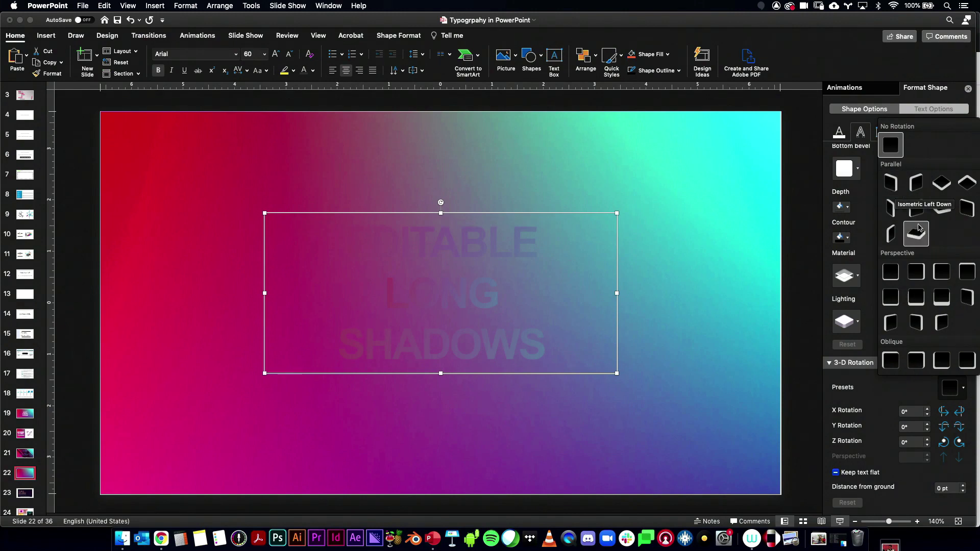
Step: Apply the Isometric Left Down rotation preset and step the extrusion depth up to 23 pt
left_click(939, 209)
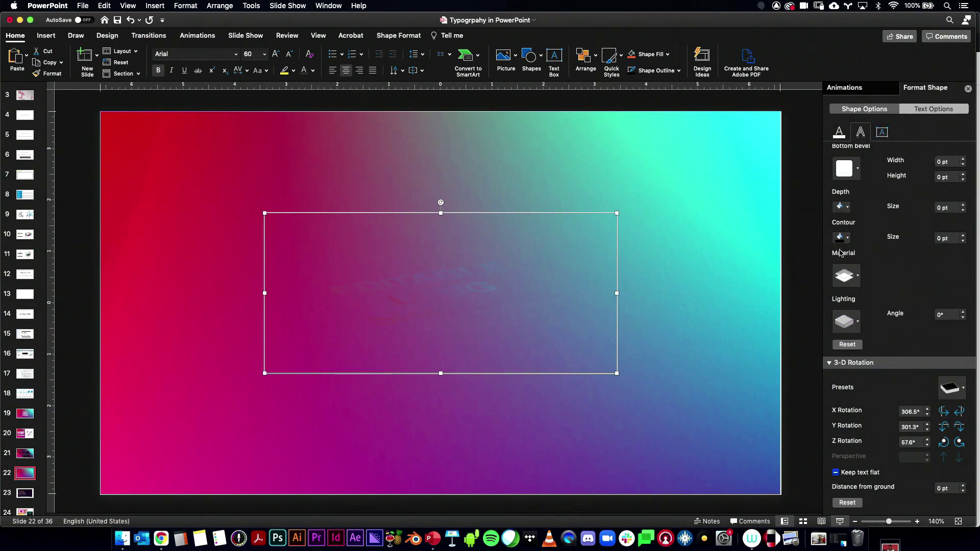
left_click(962, 205)
left_click(963, 205)
left_click(962, 205)
left_click(962, 204)
left_click(963, 204)
left_click(962, 205)
left_click(962, 205)
left_click(962, 204)
left_click(962, 205)
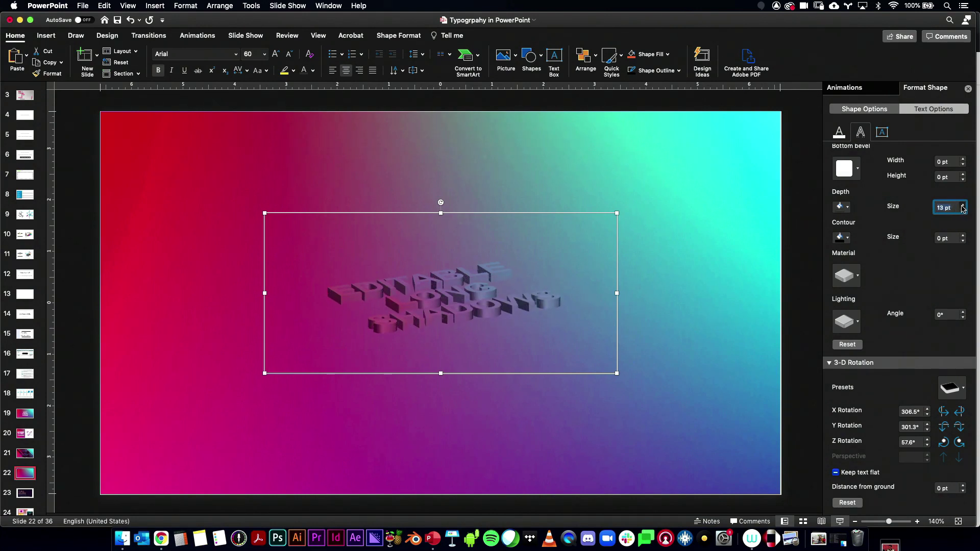
left_click(963, 205)
left_click(962, 204)
left_click(962, 205)
left_click(962, 204)
left_click(962, 205)
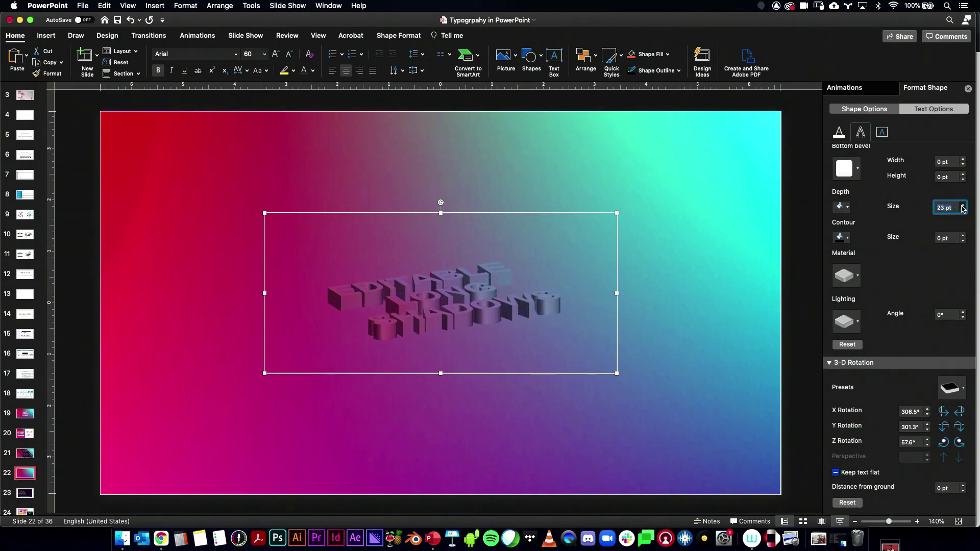
left_click(962, 205)
left_click(962, 204)
left_click(962, 205)
left_click(963, 204)
left_click(963, 204)
left_click(962, 205)
left_click(963, 205)
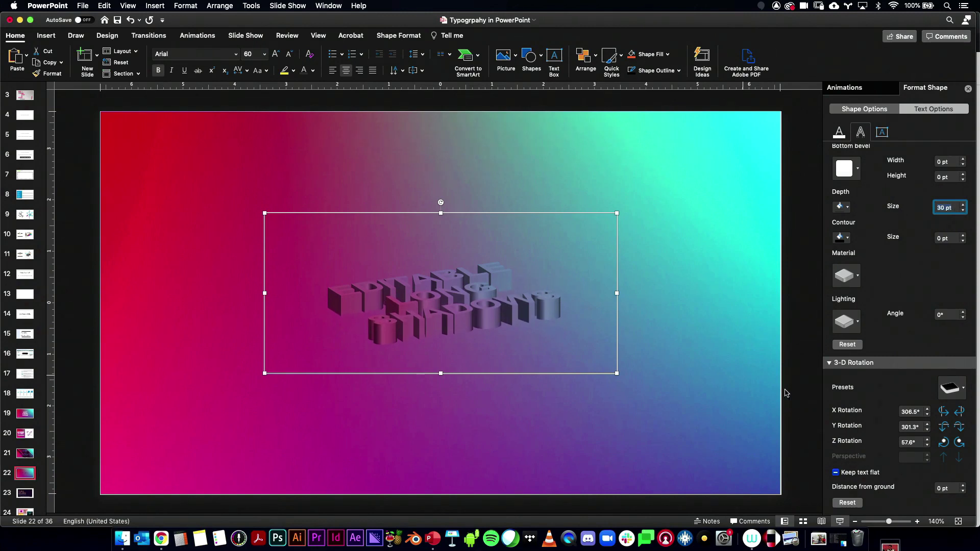
Step: Reset the X, Y and Z rotation of the text to 0°
left_click(908, 411)
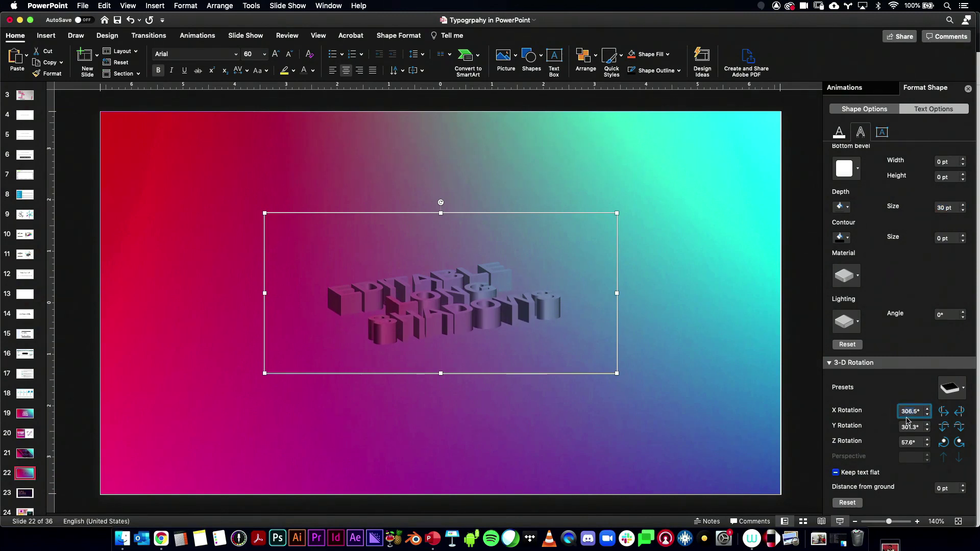
type("0")
key("Tab")
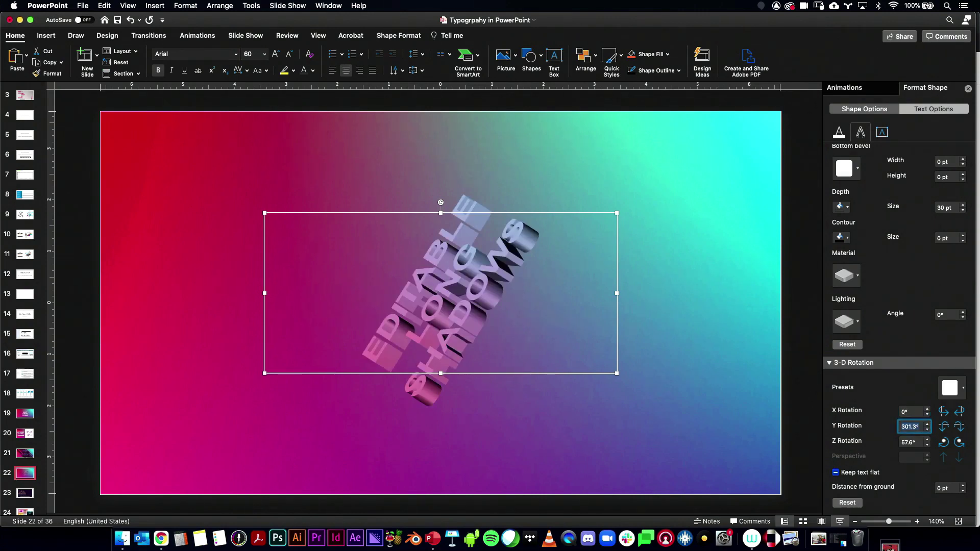
type("0")
key("Tab")
type("0")
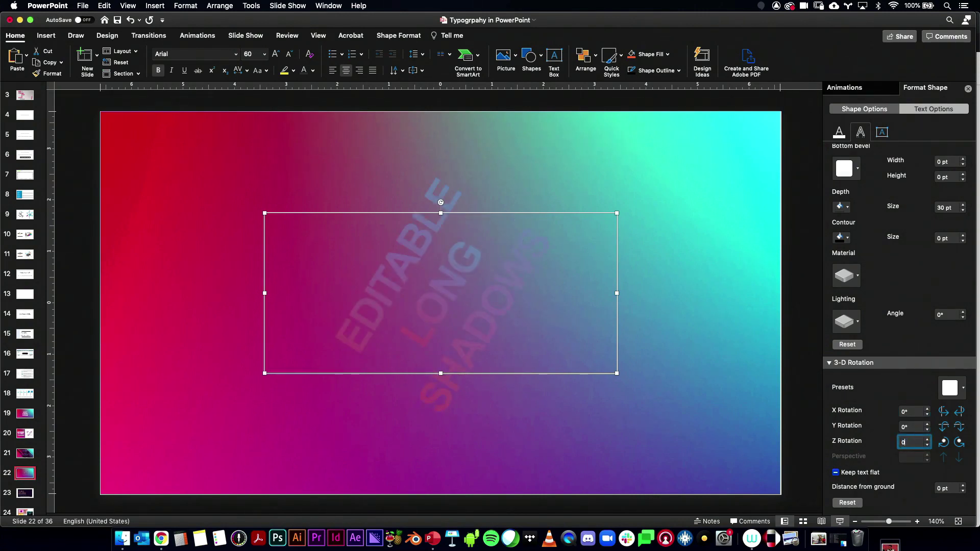
key("Tab")
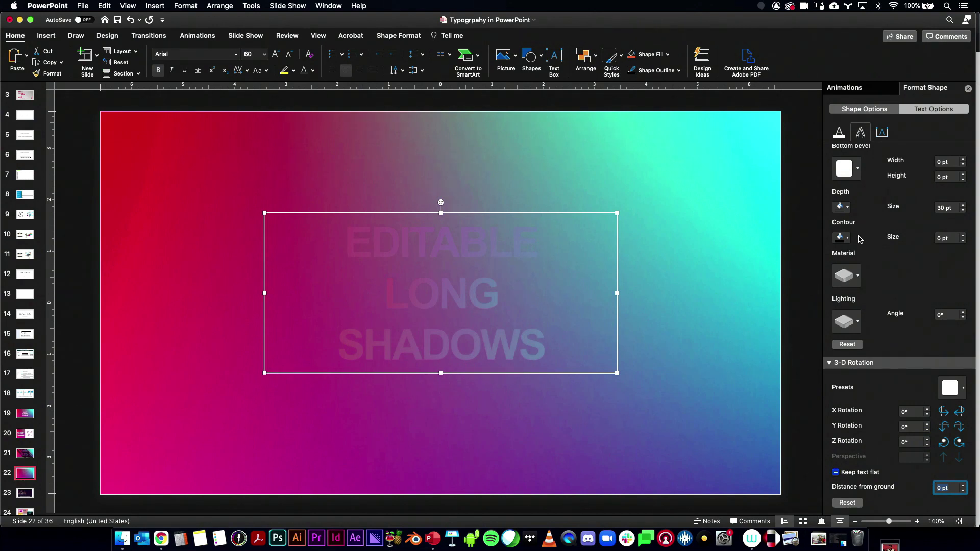
Step: Set the extrusion depth to 1000 pt
left_click(954, 207)
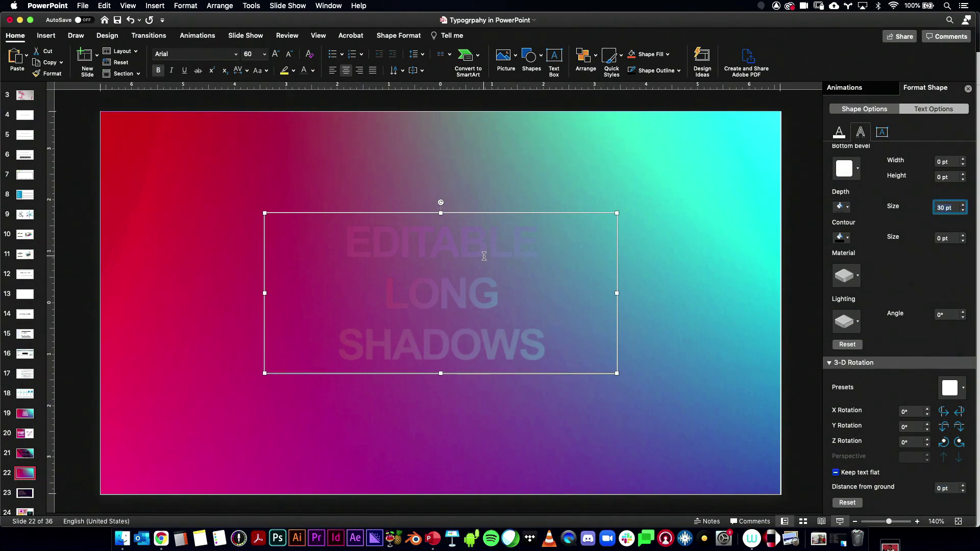
type("1000")
key("Return")
left_click(963, 240)
left_click(963, 244)
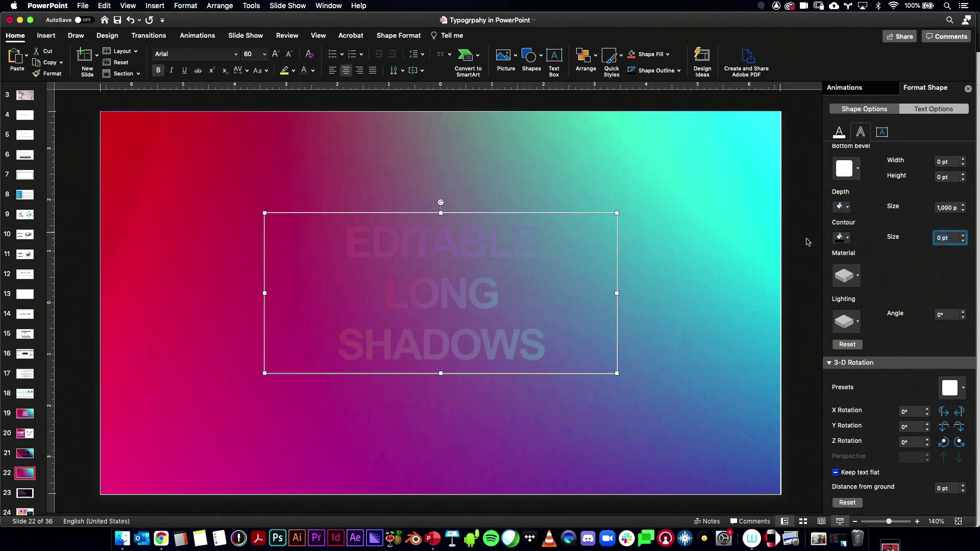
Step: Set X rotation to 5° and Y rotation to 355° so the long shadow trails down-right
left_click(920, 412)
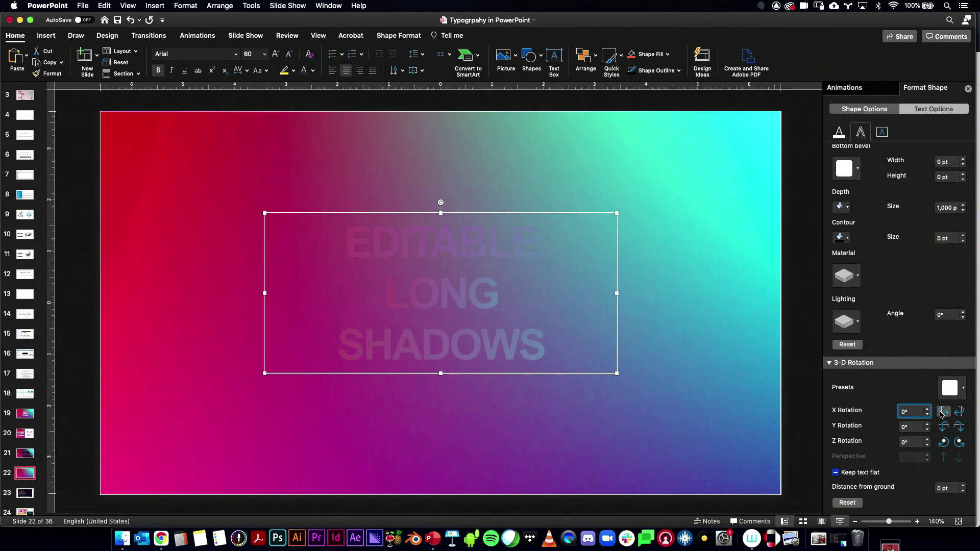
left_click(958, 412)
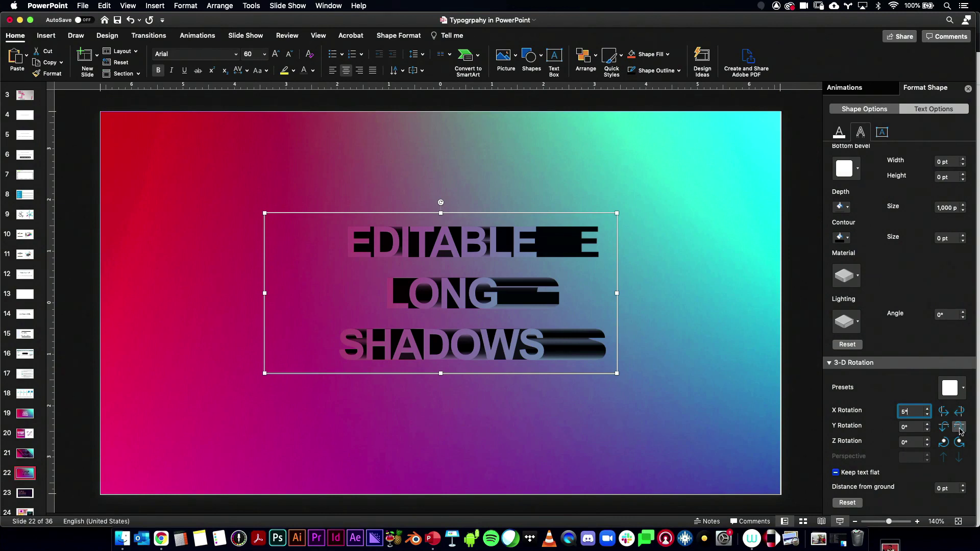
left_click(959, 429)
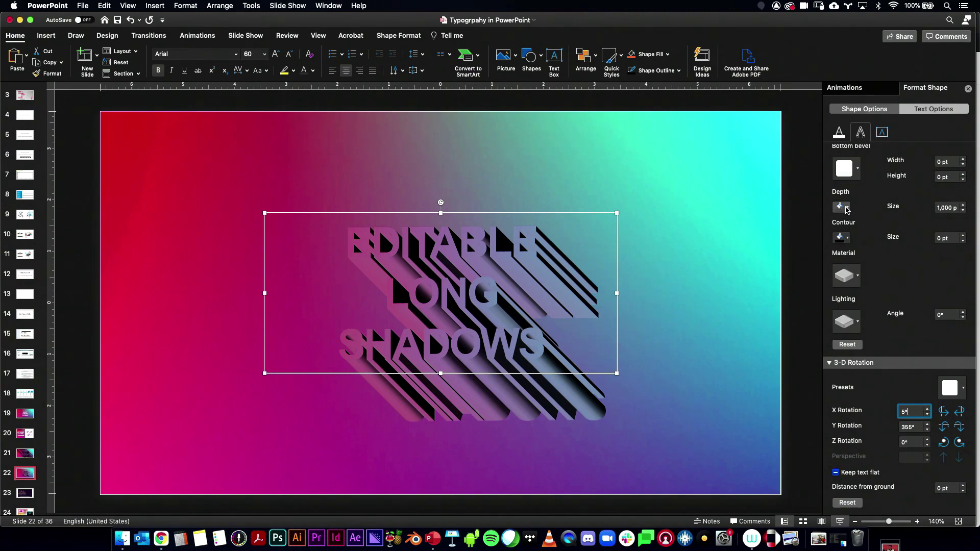
Step: Colour the extrusion depth dark purple and try recent dark colours for the contour
left_click(846, 208)
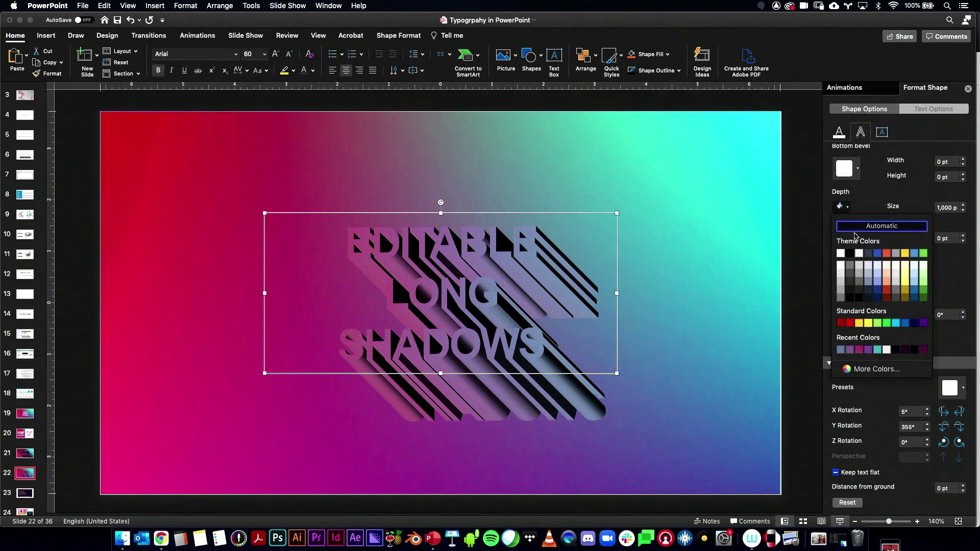
left_click(906, 351)
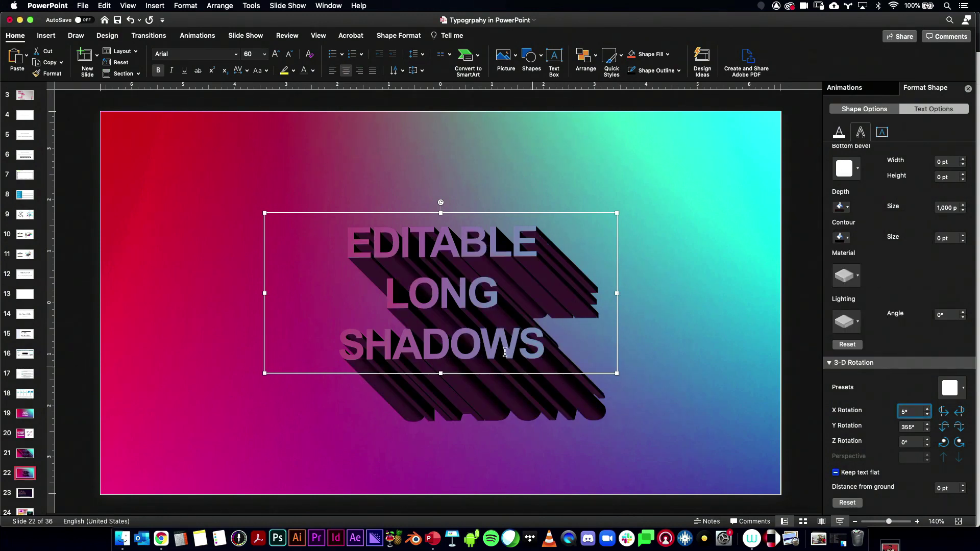
left_click(846, 239)
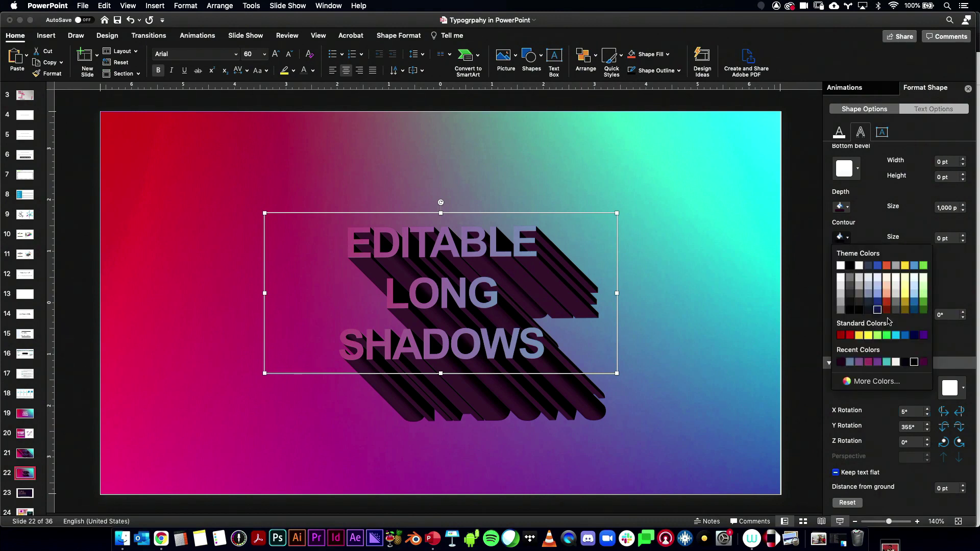
left_click(840, 362)
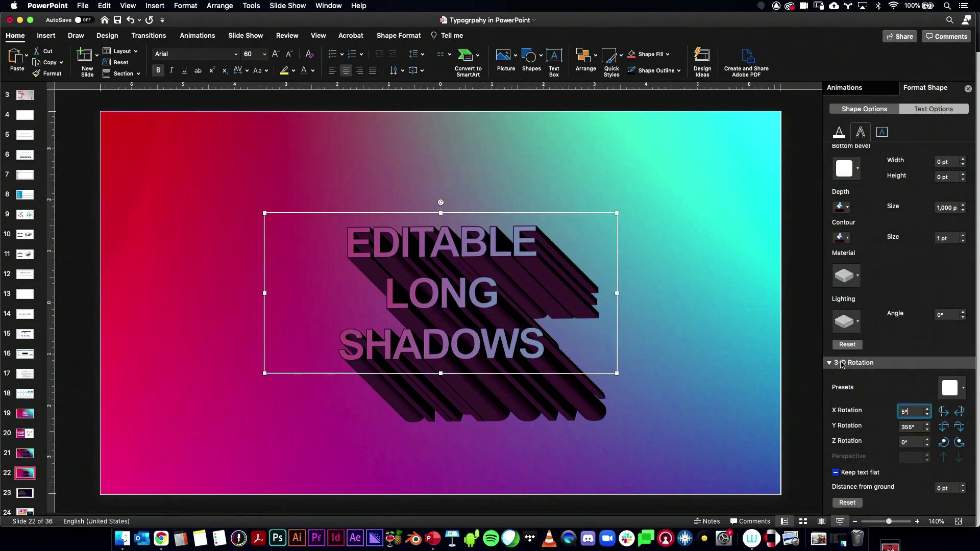
left_click(846, 237)
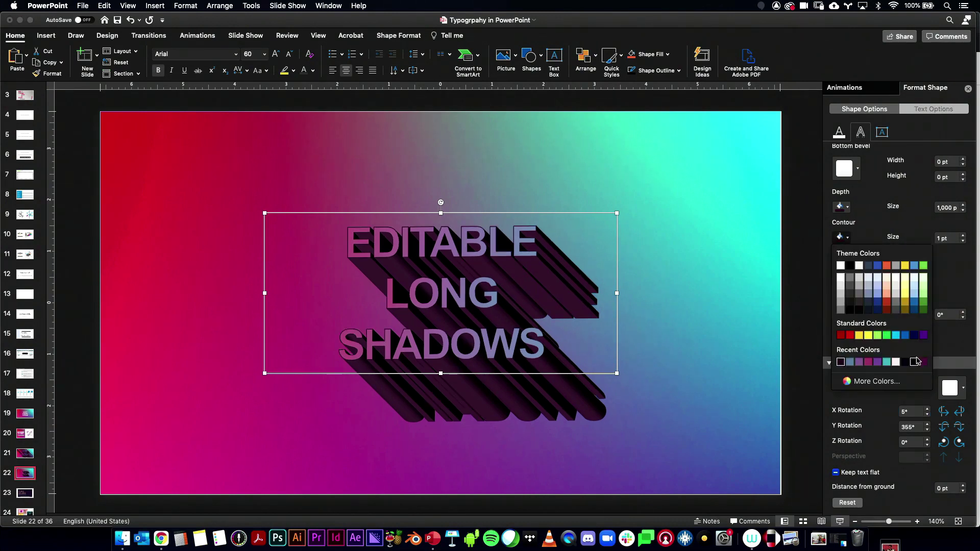
key("Escape")
left_click(842, 237)
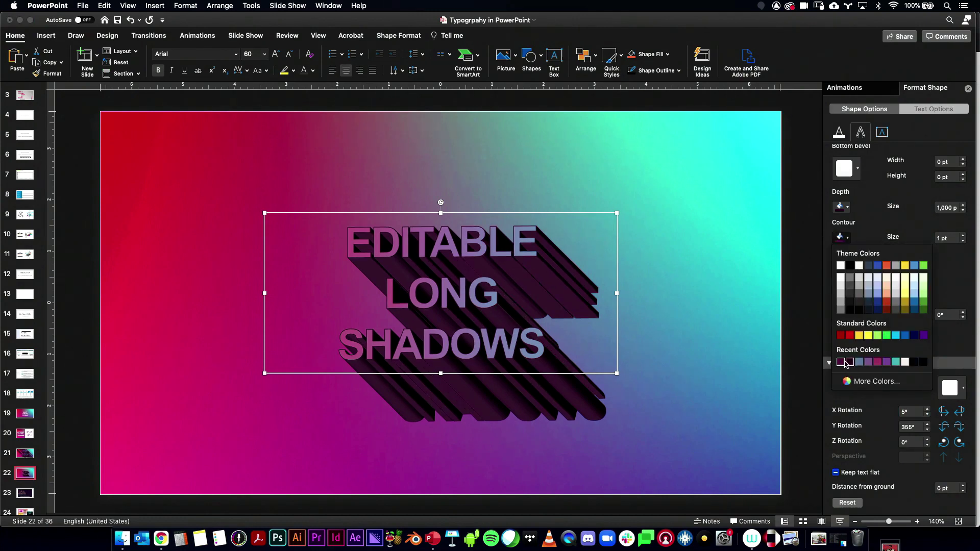
left_click(846, 365)
Step: Settle on a dark contour colour and reduce the contour size to 0 pt
left_click(846, 237)
left_click(875, 381)
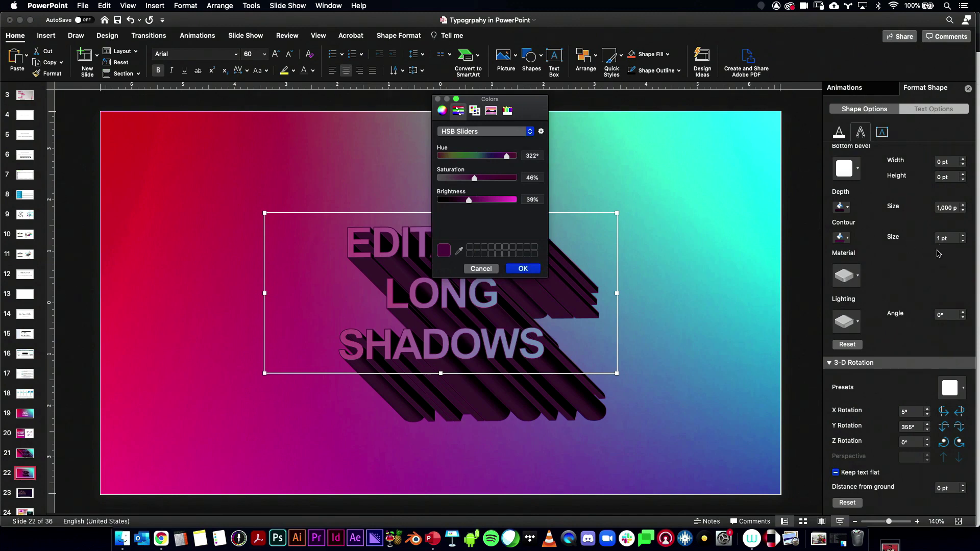
key("Escape")
left_click(963, 241)
left_click(963, 241)
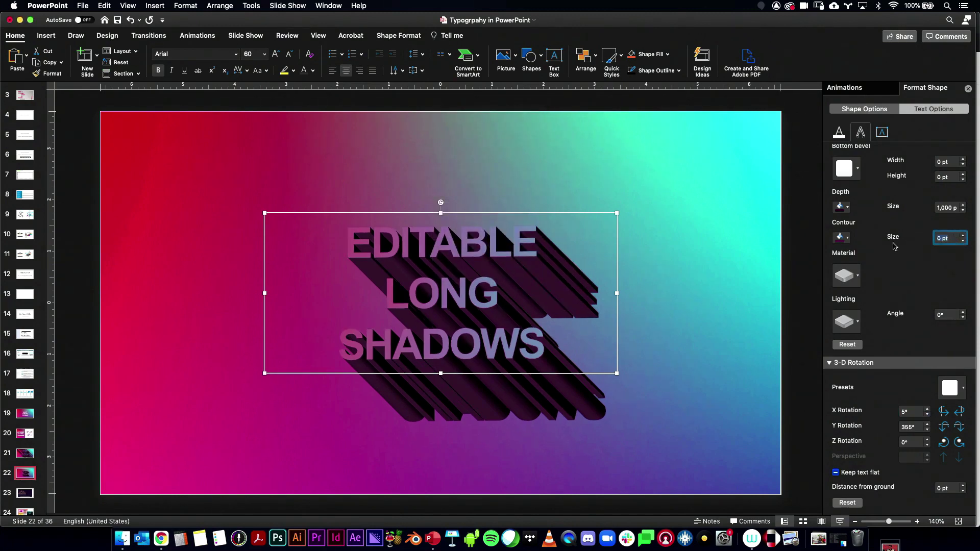
left_click(847, 238)
left_click(850, 361)
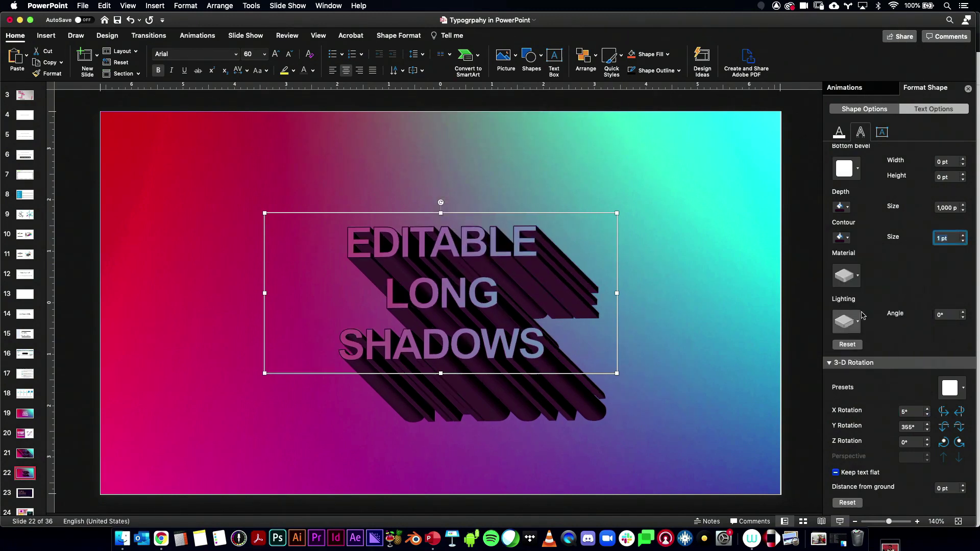
left_click(962, 241)
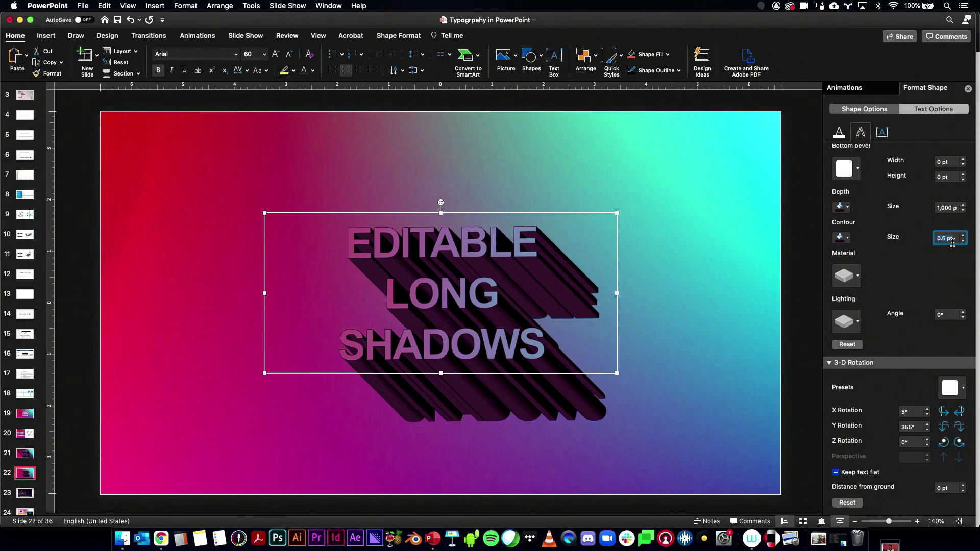
left_click(963, 240)
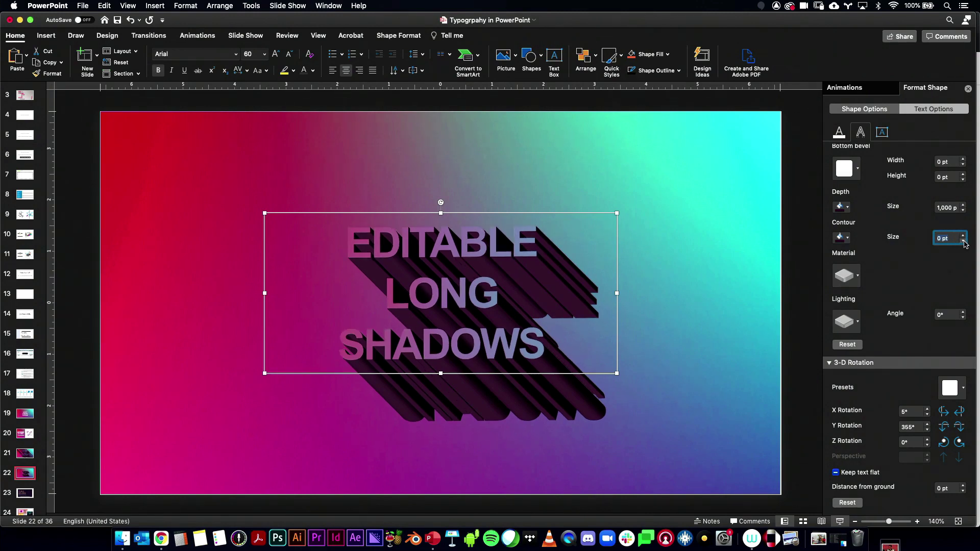
Step: Apply a Neutral lighting preset for a flat dark shadow and nudge the text up slightly
left_click(858, 323)
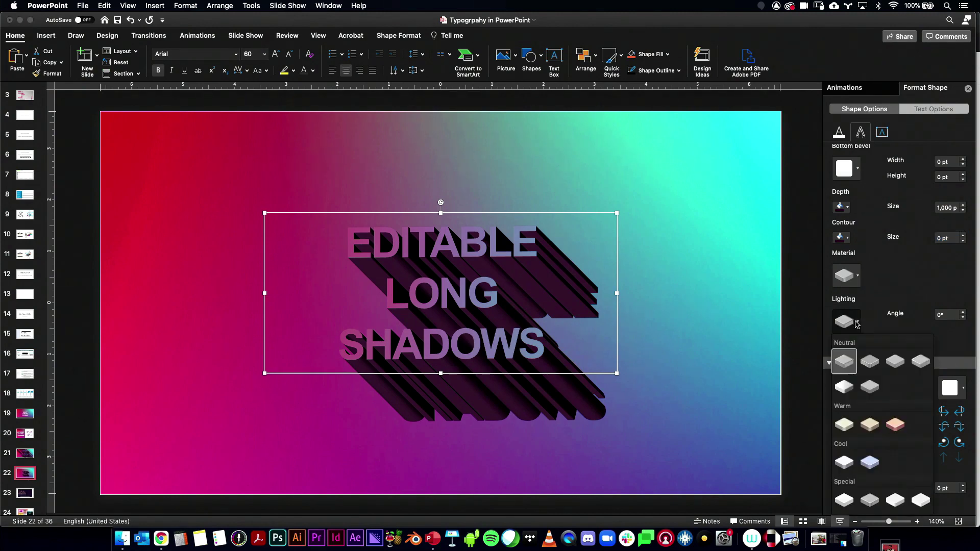
left_click(869, 388)
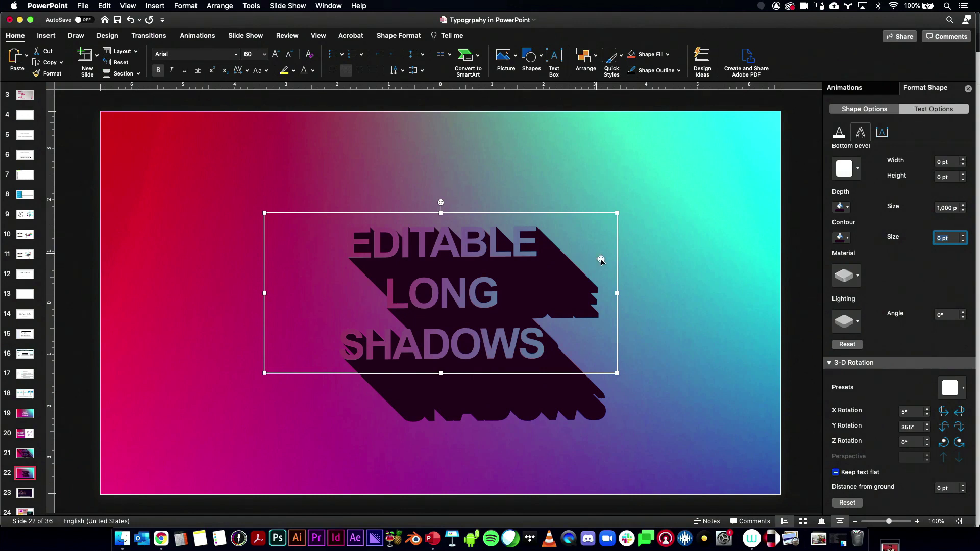
left_click_drag(619, 264, 621, 255)
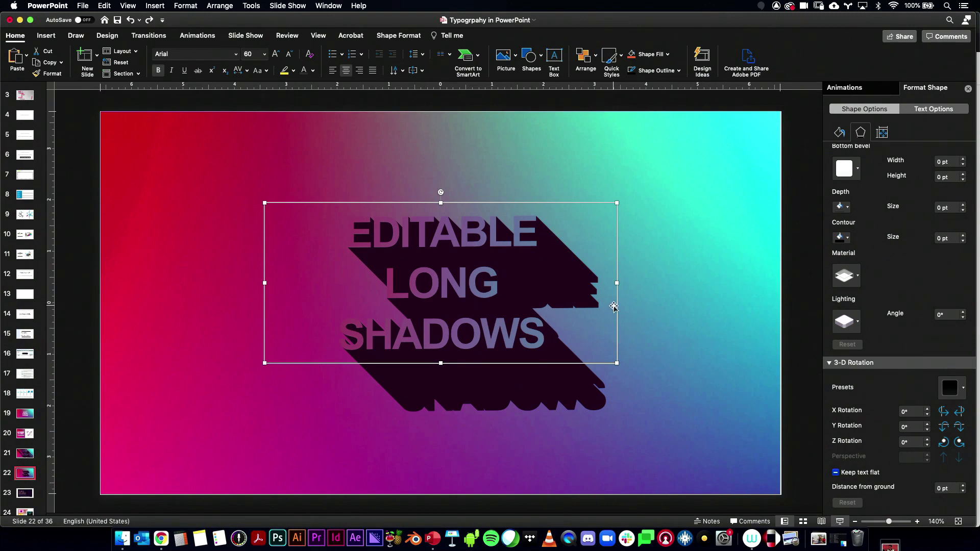
Step: Extend the middle word LONG to LONGEST in the text box
left_click_drag(487, 232, 377, 259)
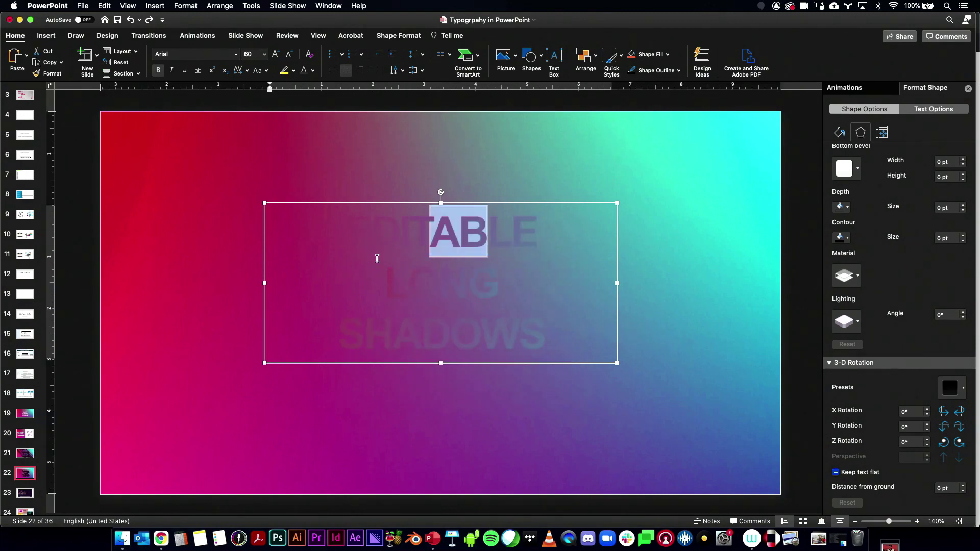
key("Right")
key("Right")
key("Right")
key("Down")
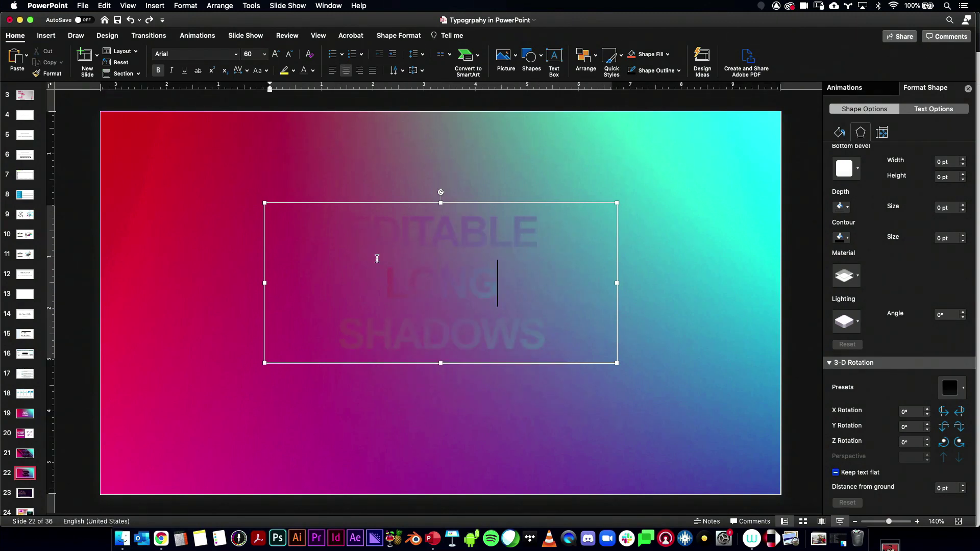
type("EST")
Step: Move the text block up to the slide's upper-left corner
left_click(558, 147)
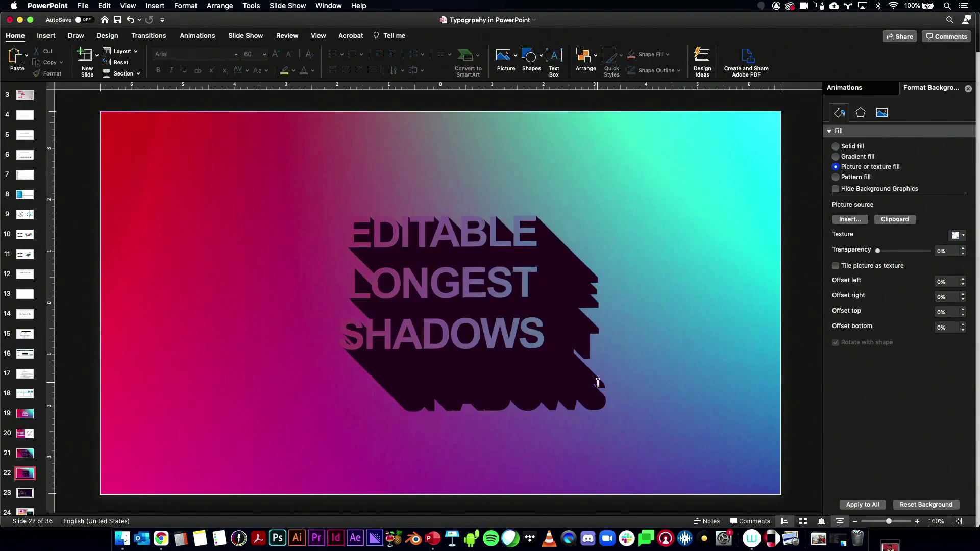
left_click(485, 233)
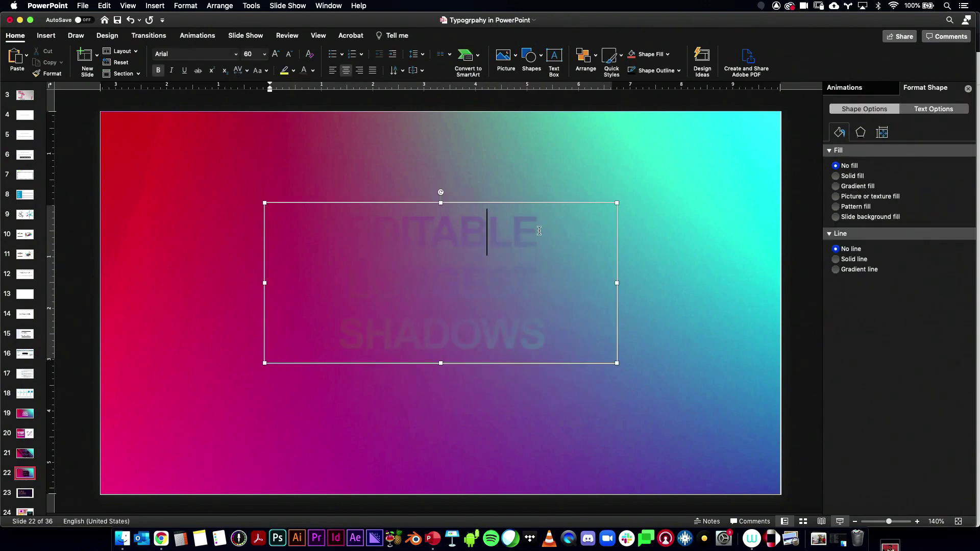
left_click_drag(518, 202, 380, 102)
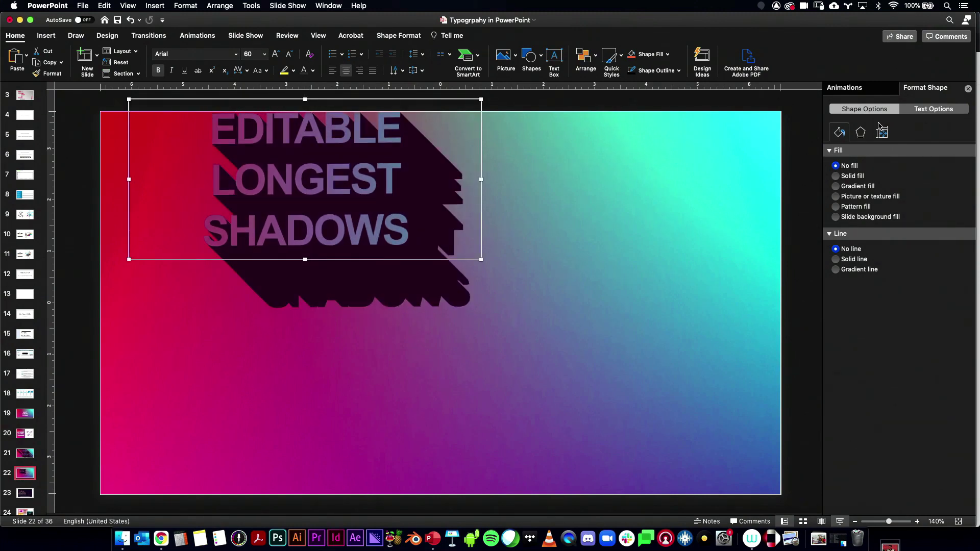
Step: Set the text's 3-D Z rotation to 359.6° and recentre the text block on the slide
left_click(925, 113)
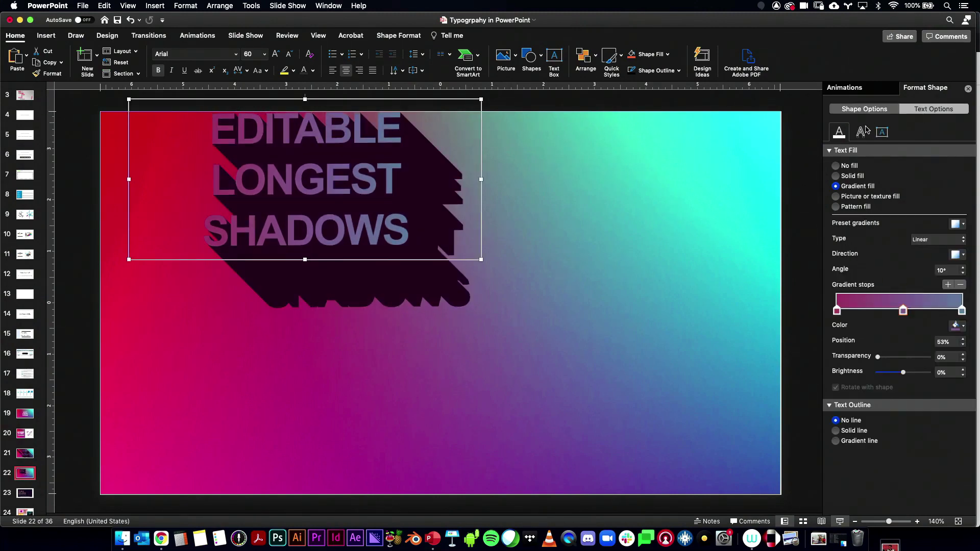
left_click(861, 133)
left_click(913, 442)
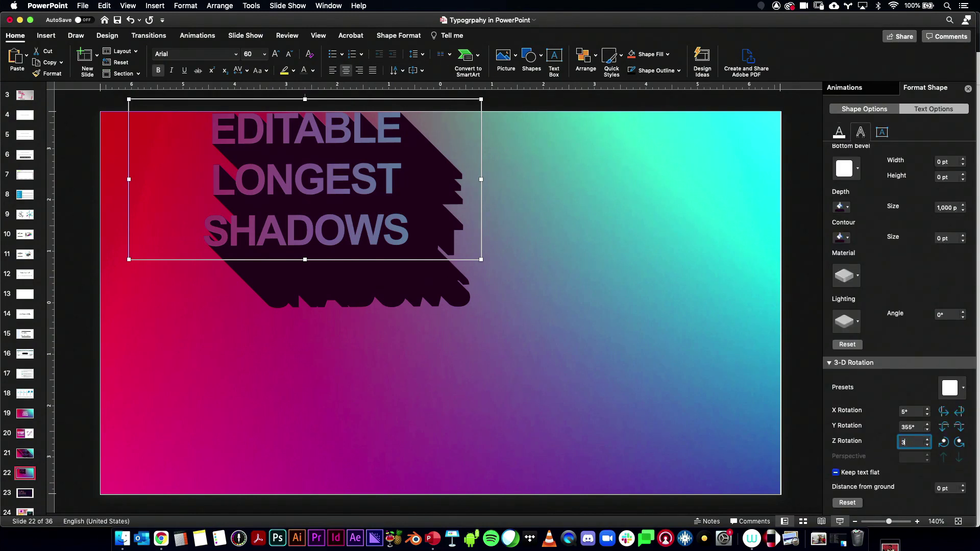
type("359.9")
key("Return")
type("359.6")
key("Return")
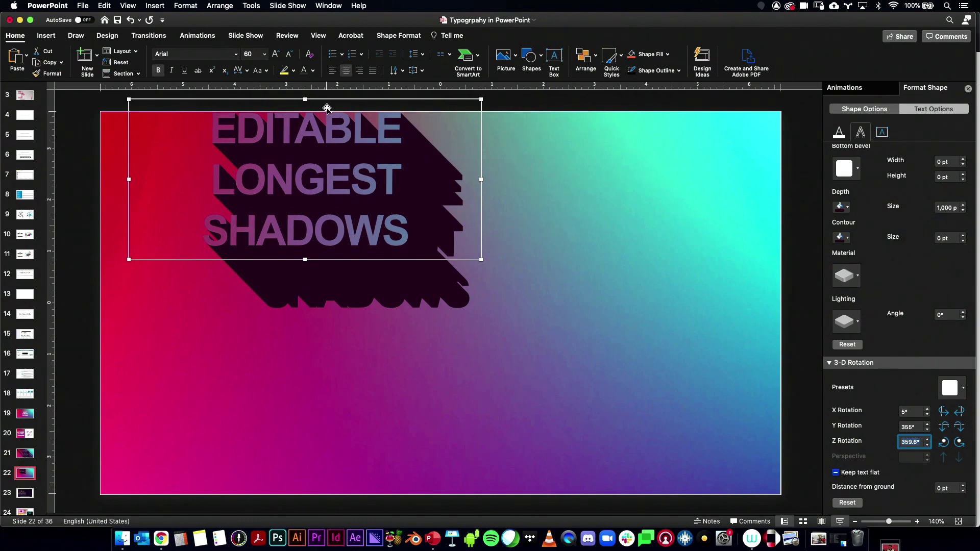
left_click_drag(350, 99, 458, 204)
Step: Reduce the text's 3-D extrusion depth from 1,000 pt to 500 pt
left_click(493, 113)
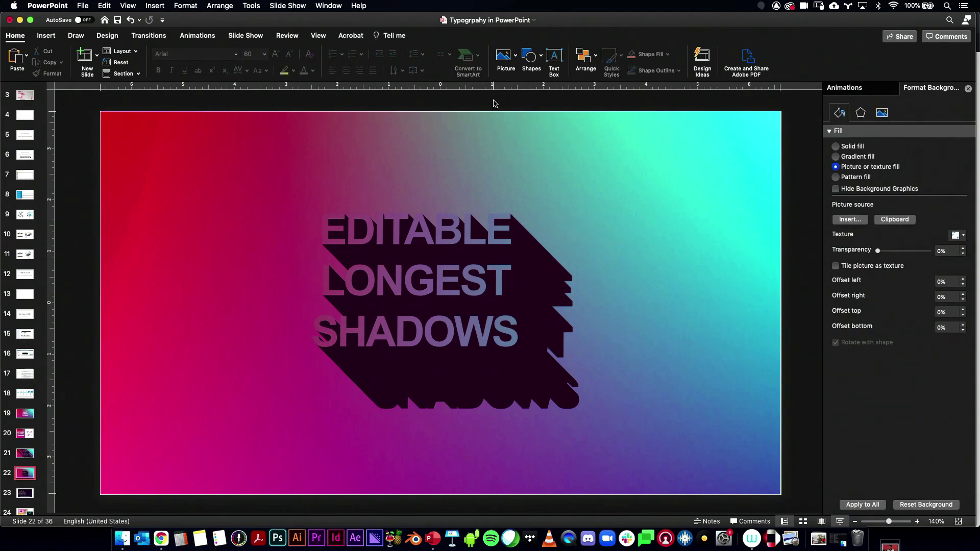
left_click(510, 261)
left_click(560, 201)
left_click(860, 132)
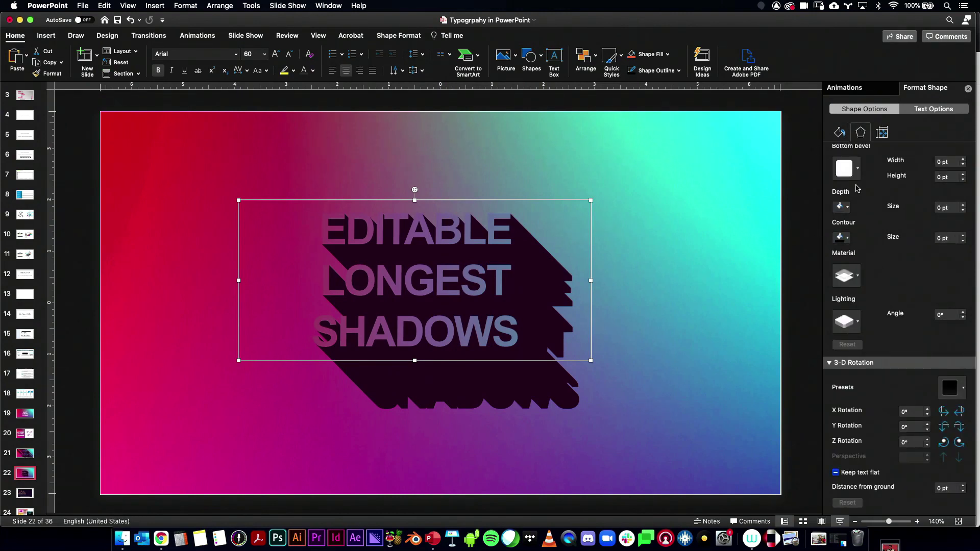
left_click(934, 108)
left_click(860, 132)
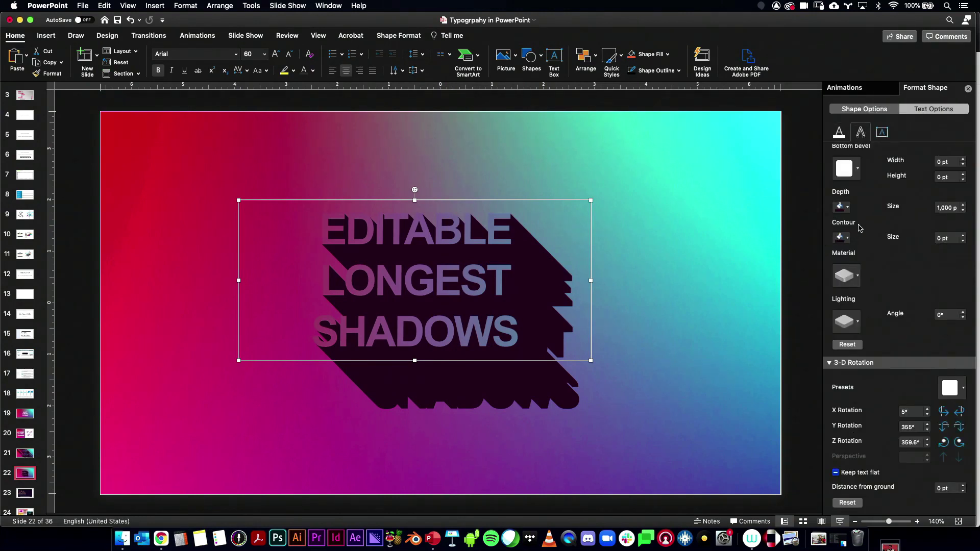
double_click(947, 207)
type("500")
key("Return")
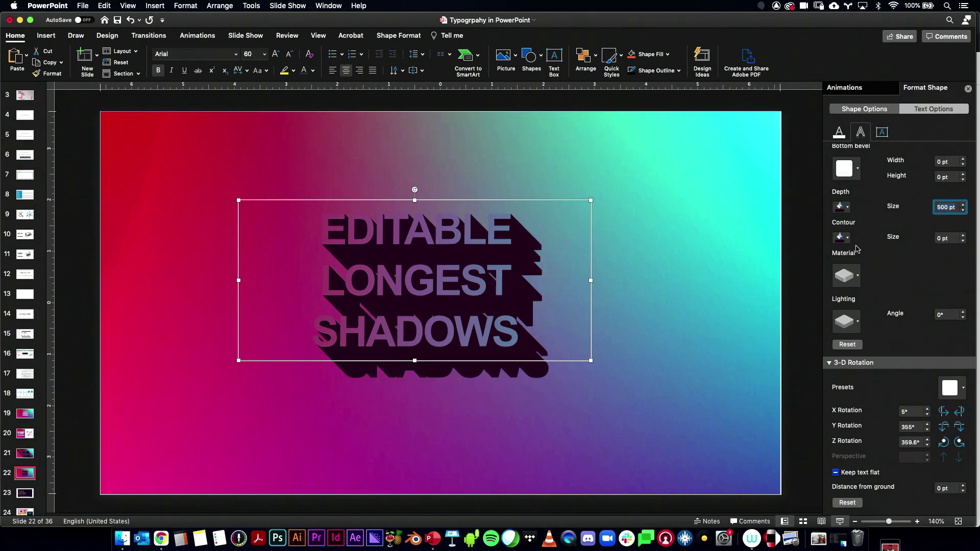